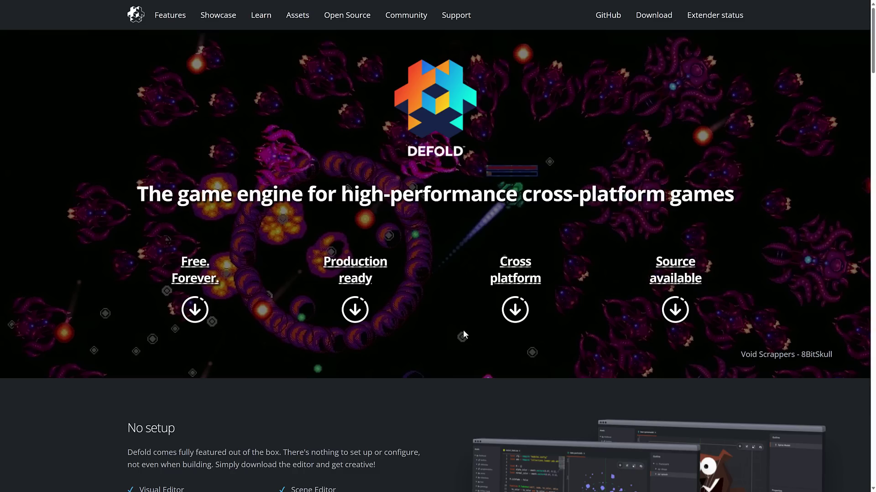
Step: Scroll the defold.com features down to 'Free. Forever.' and 'Production ready', then exit full-screen with F11
scroll(431, 211, down, 2)
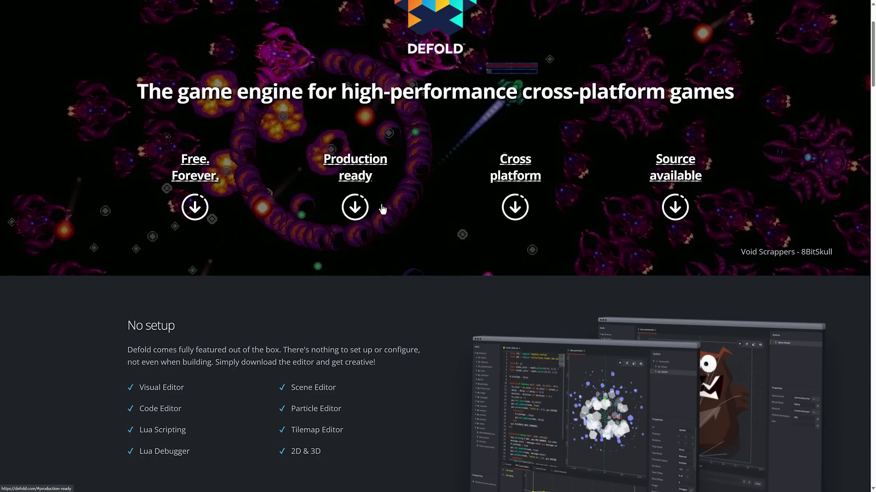
scroll(382, 209, down, 6)
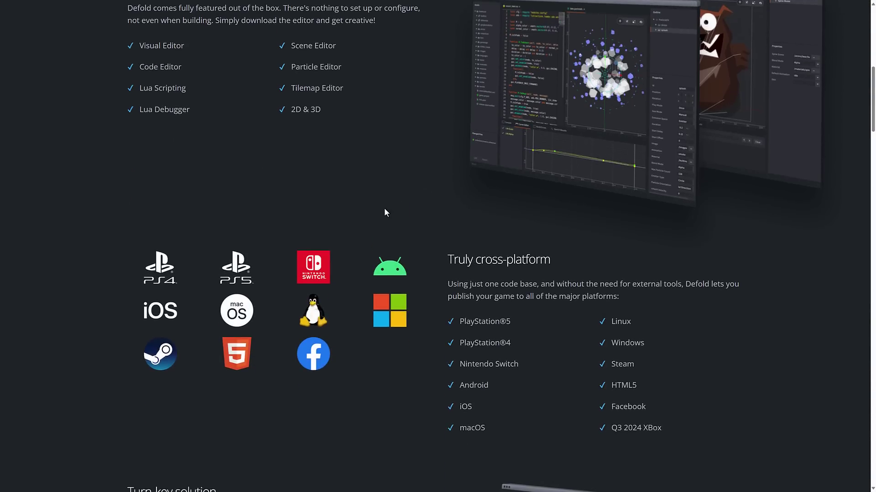
scroll(384, 207, down, 2)
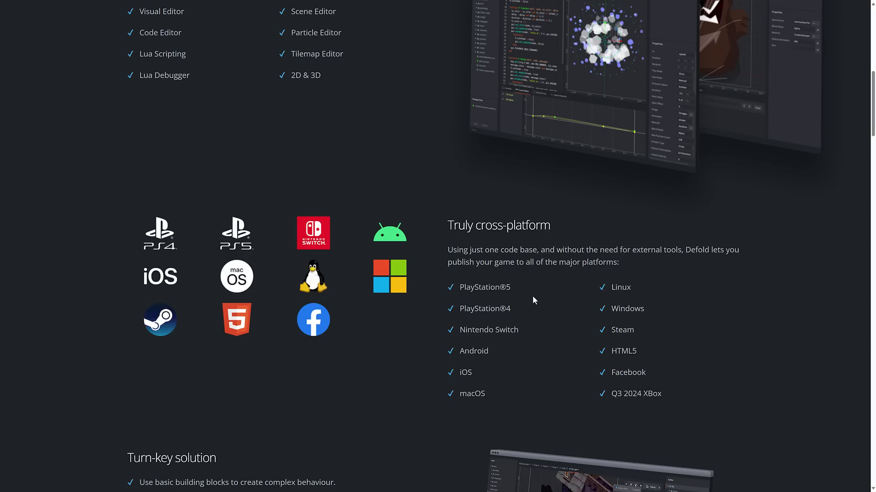
scroll(638, 352, down, 1)
scroll(654, 371, down, 1)
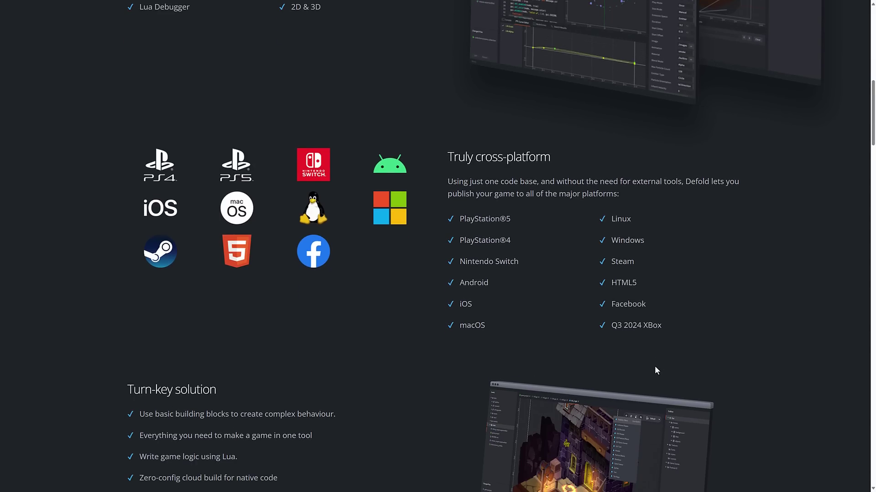
scroll(653, 361, down, 5)
scroll(315, 278, down, 12)
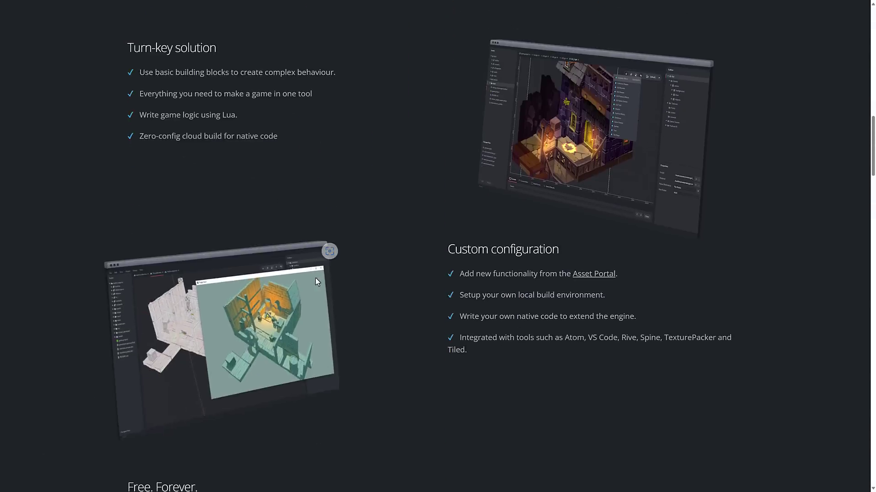
scroll(318, 281, down, 3)
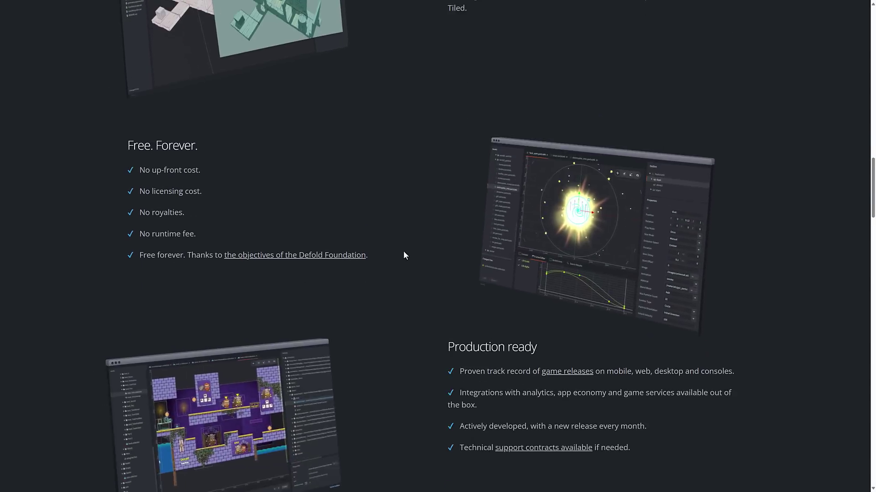
key(F11)
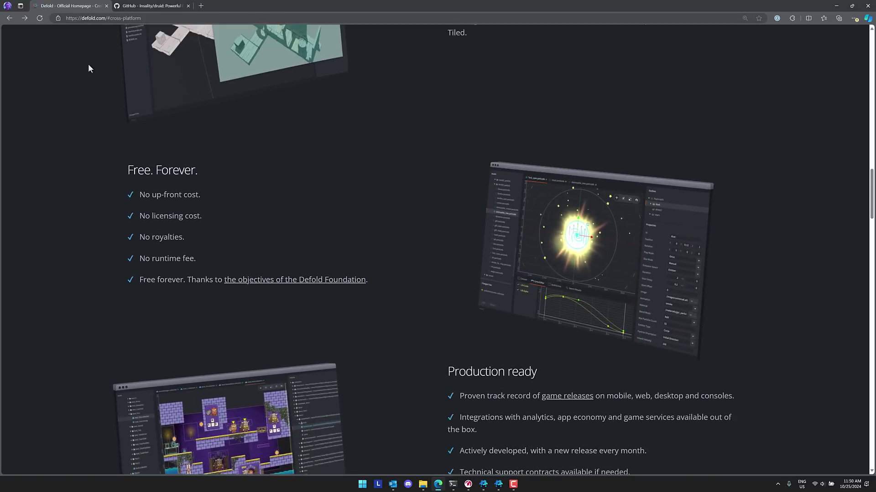
Step: Switch to the Defold editor showing Alien World's main.collection level, scrolling the Outline and Assets trees
click(483, 484)
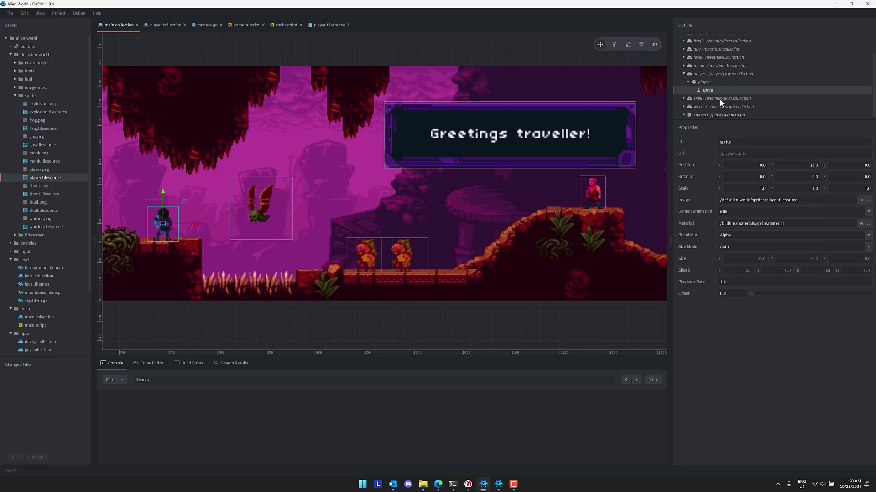
scroll(722, 96, up, 2)
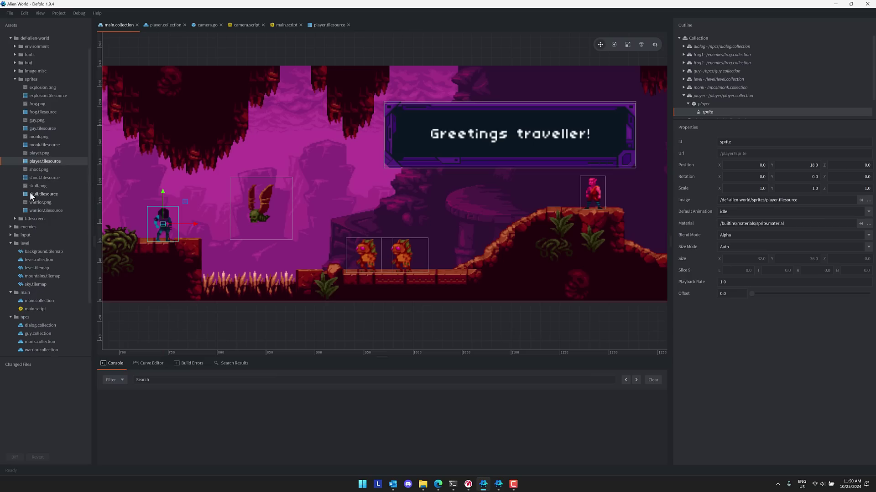
scroll(36, 233, down, 4)
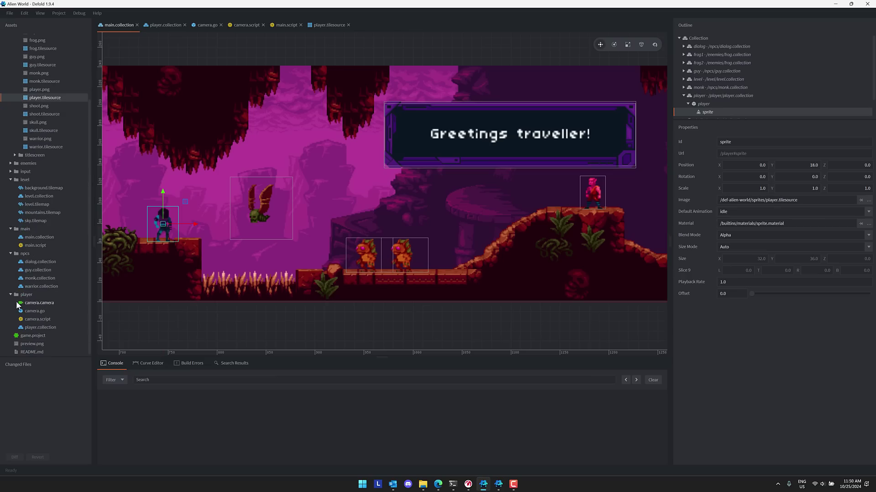
Step: Open player.collection and follow its sprite's image to the player.tilesource
double_click(37, 327)
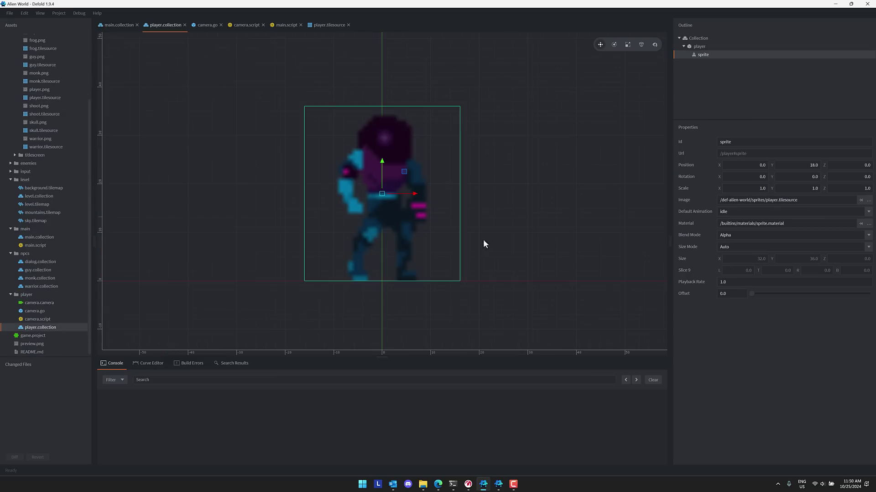
click(785, 201)
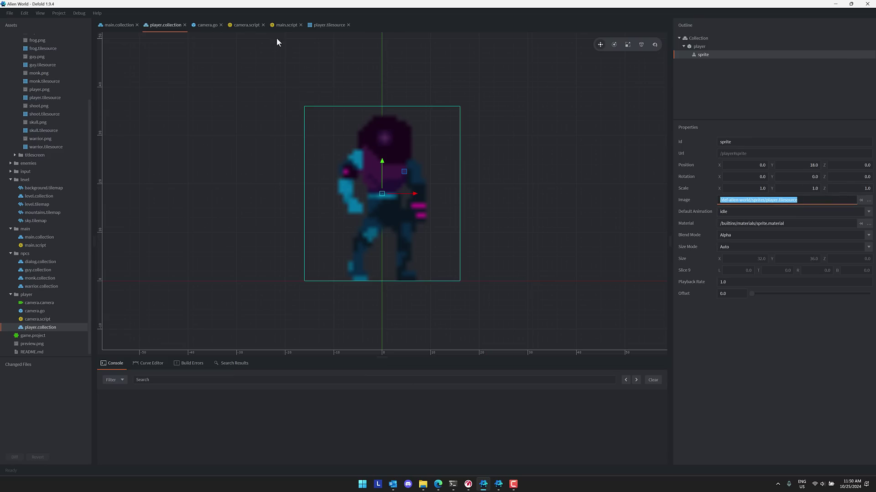
click(321, 25)
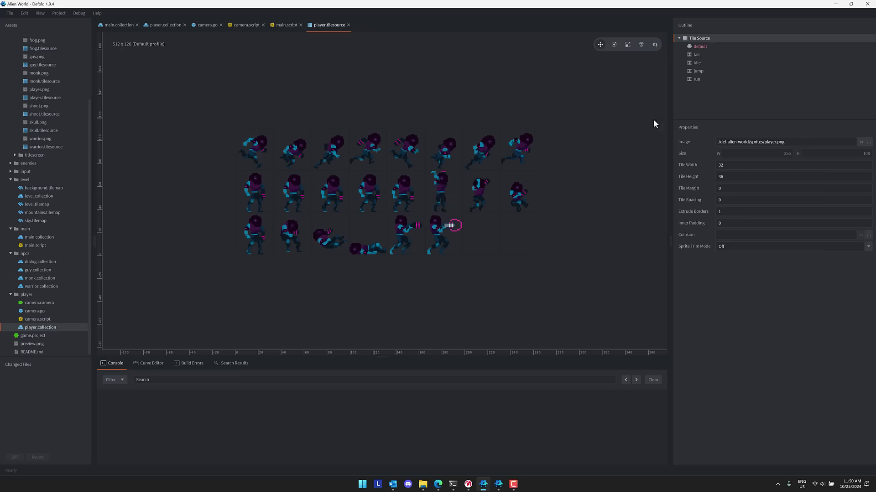
Step: Inspect the fall, idle and run animations; run uses tiles 1–8, Loop Forward, 14 fps
click(698, 54)
click(699, 64)
click(698, 79)
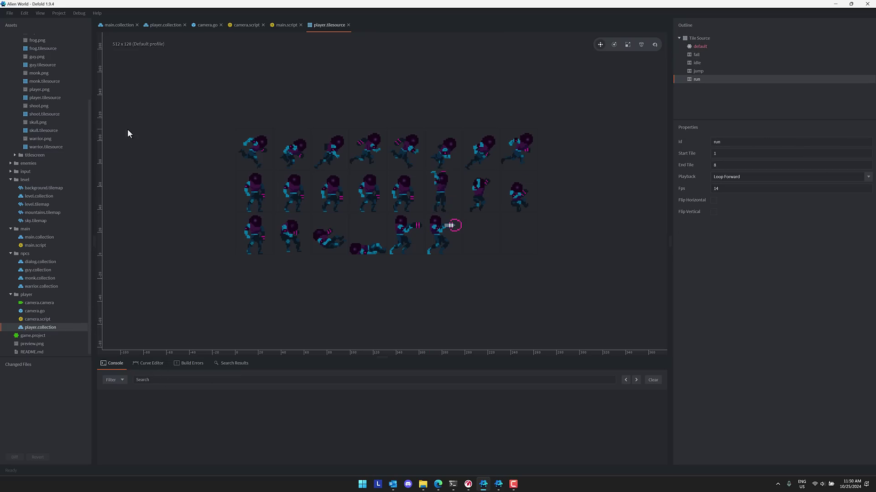
Step: Open camera.script, enlarge the code font with Ctrl+scroll, and select the word 'post'
click(244, 26)
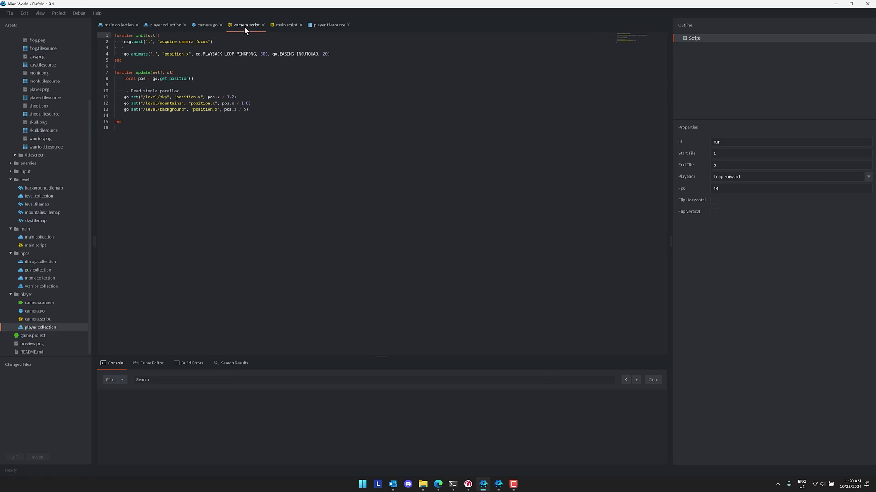
click(294, 165)
ctrl+scroll(294, 164, up, 5)
ctrl+scroll(294, 165, up, 4)
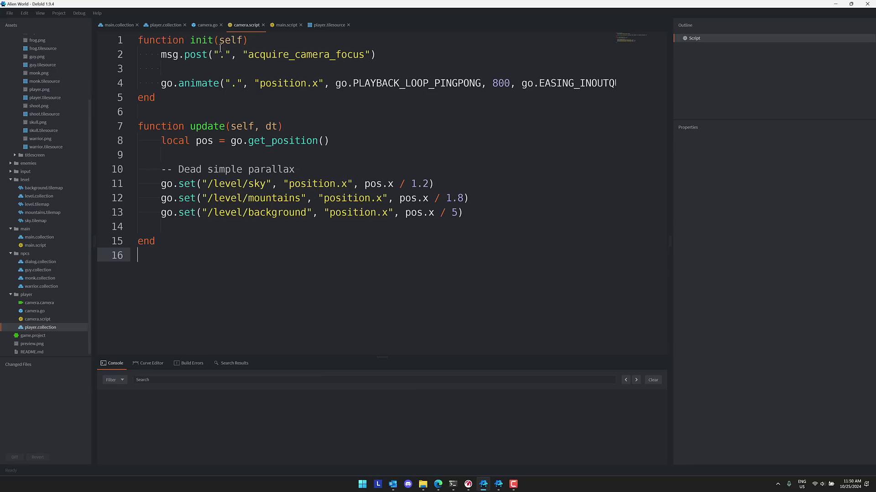
double_click(192, 54)
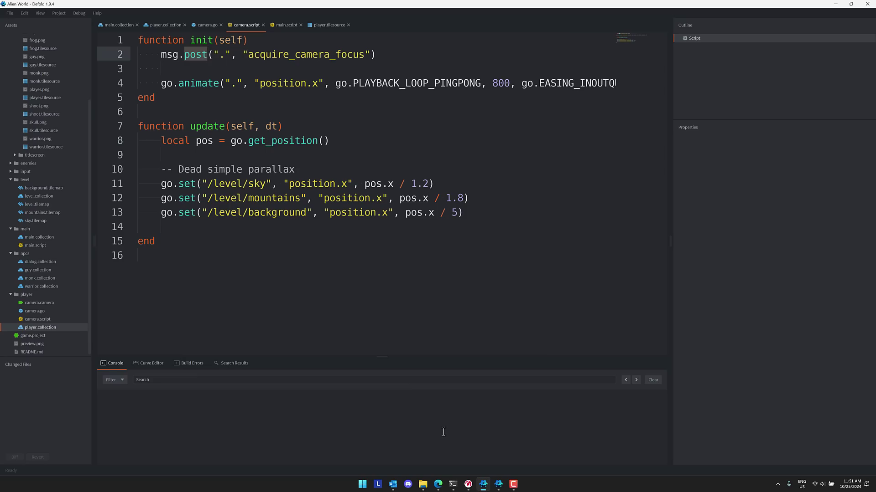
Step: Switch to the druid project and build and run it with Debug > Start / Attach
click(498, 484)
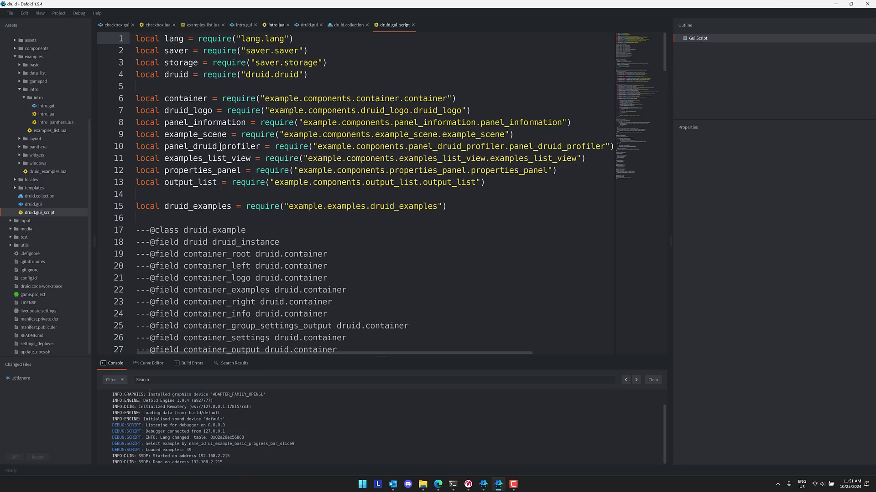
click(84, 15)
click(85, 24)
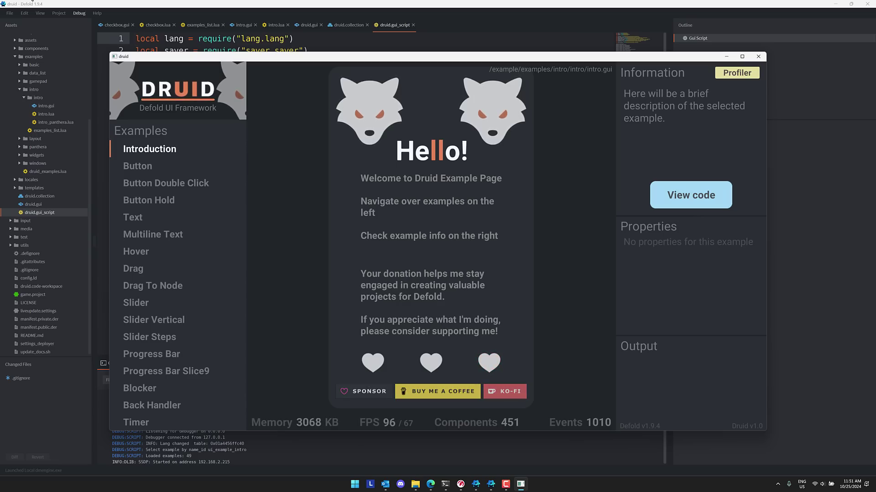
Step: Open the Button example and press its Confirm button three times
click(144, 166)
click(448, 236)
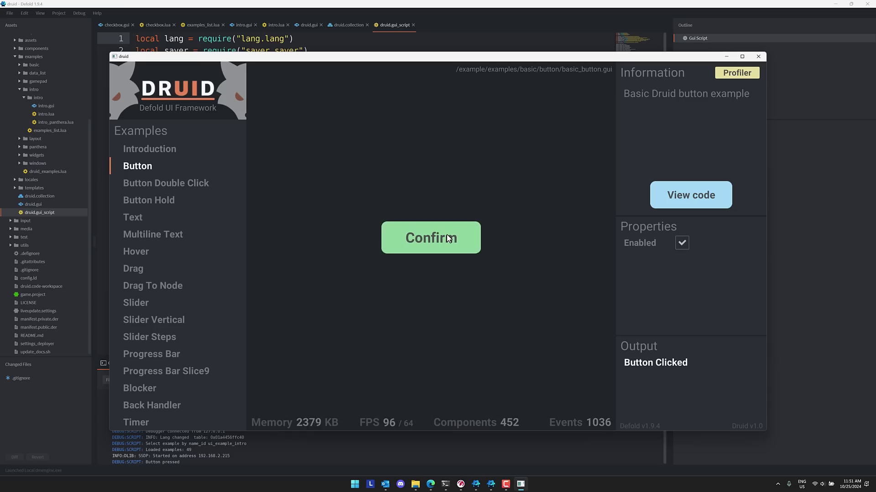
double_click(447, 237)
Step: Try Button Double Click, Button Hold, Text, Multiline Text, Hover, Drag, and Drag To Node, dropping Drag Me
click(173, 183)
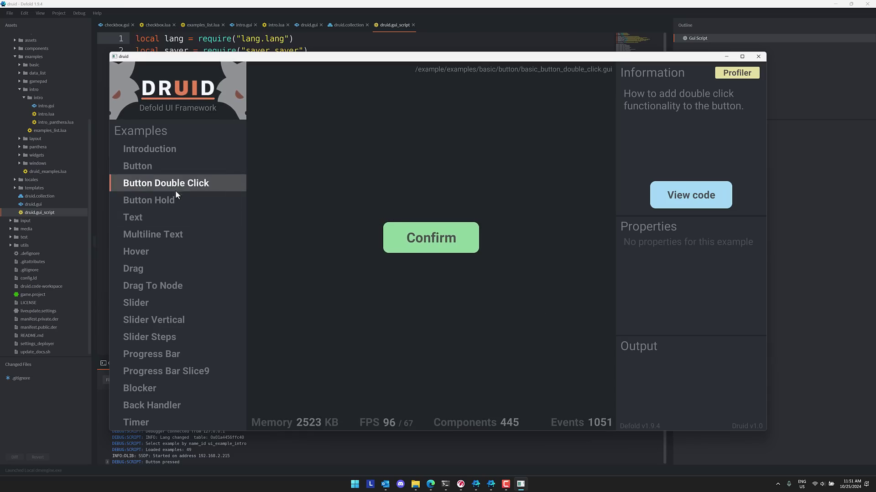
click(170, 202)
click(149, 218)
click(151, 231)
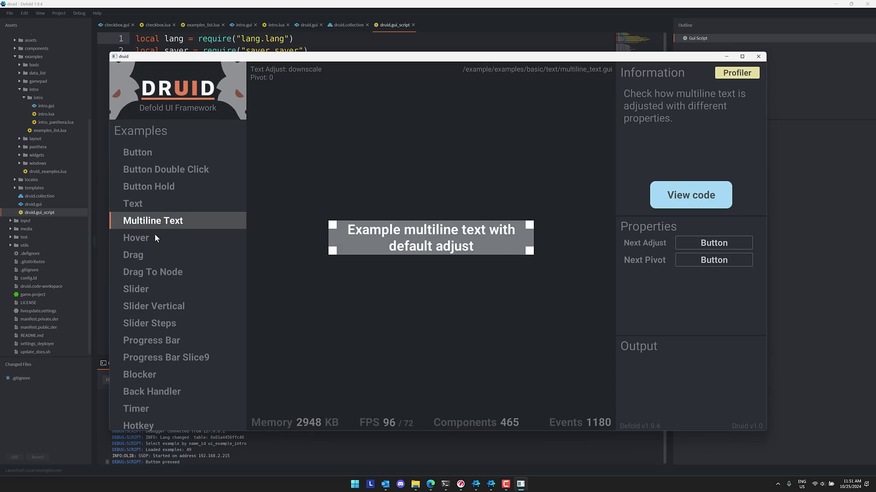
click(140, 235)
click(137, 255)
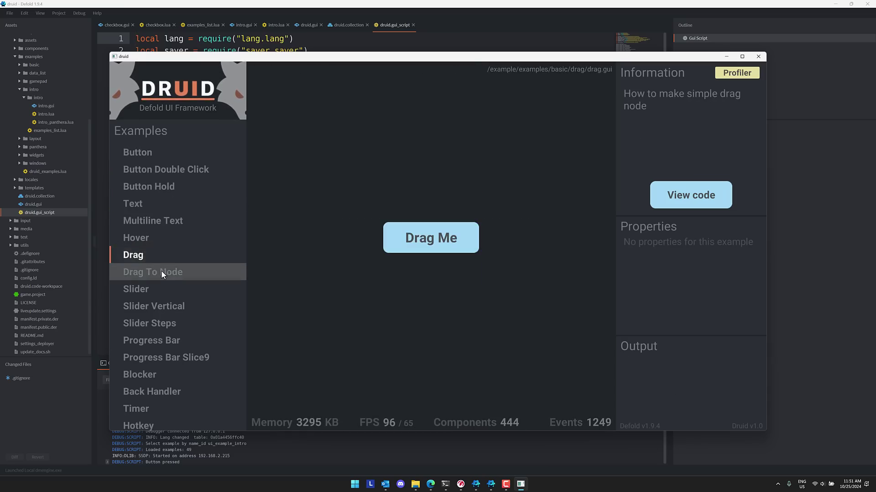
click(160, 270)
drag(447, 239, 435, 144)
Step: Lower the Slider Vertical example to 36% and the Progress Bar to about 63%
click(155, 245)
click(165, 266)
drag(431, 197, 430, 226)
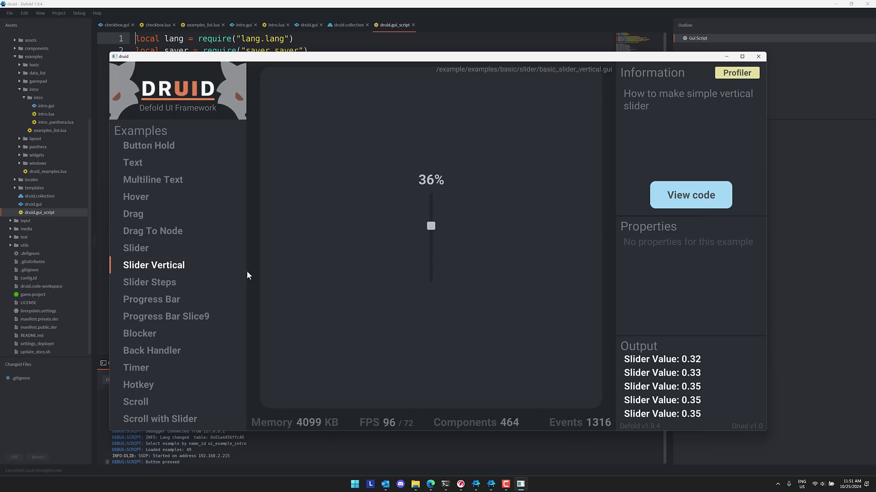
click(151, 299)
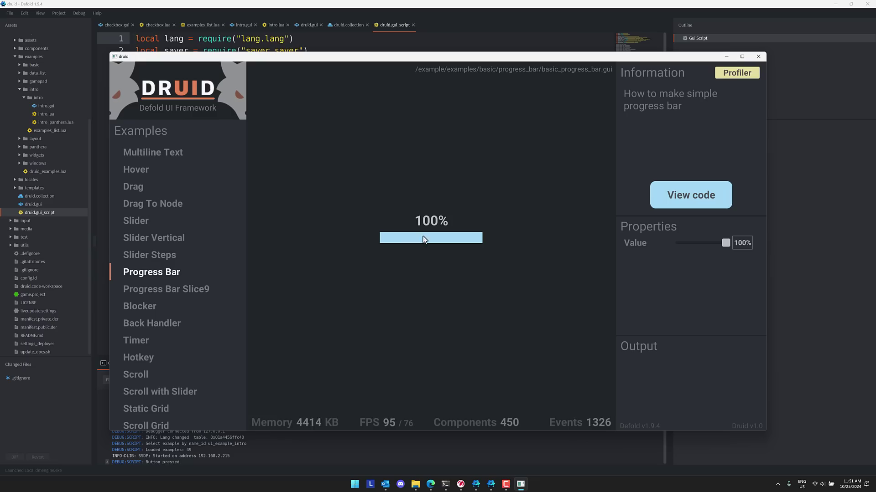
drag(725, 243, 684, 243)
Step: View Progress Bar Slice9, Blocker, Back Handler, Timer, Hotkey, Scroll and Scroll with Slider examples
click(169, 291)
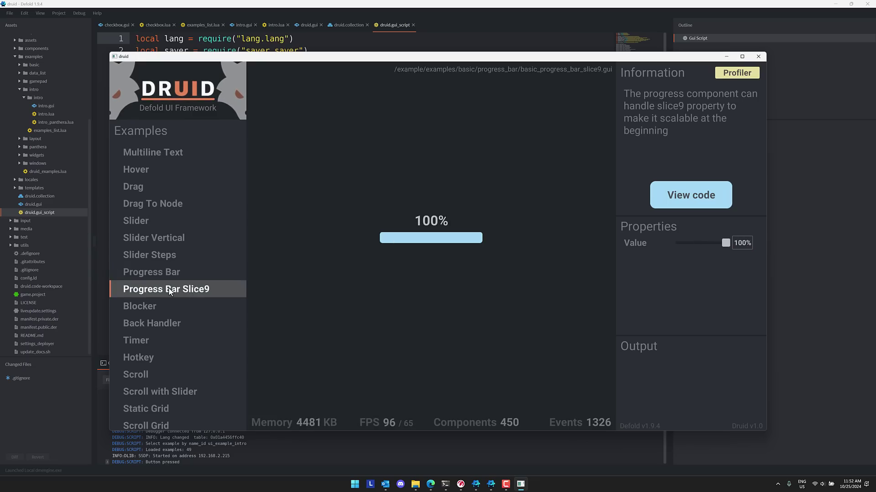
click(164, 306)
click(172, 325)
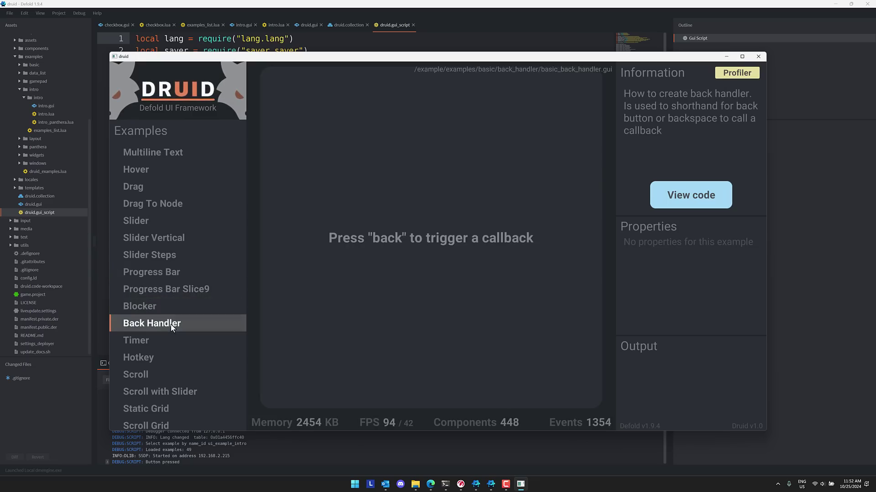
scroll(171, 326, down, 4)
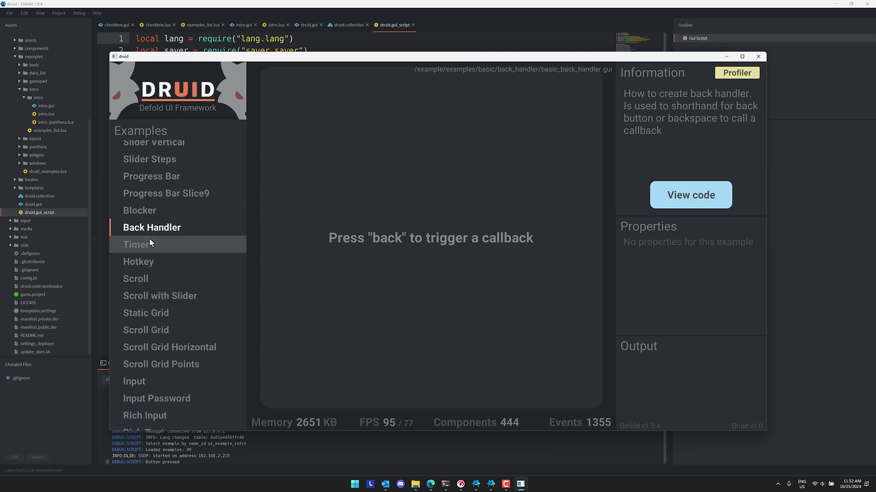
click(144, 247)
click(152, 263)
click(155, 277)
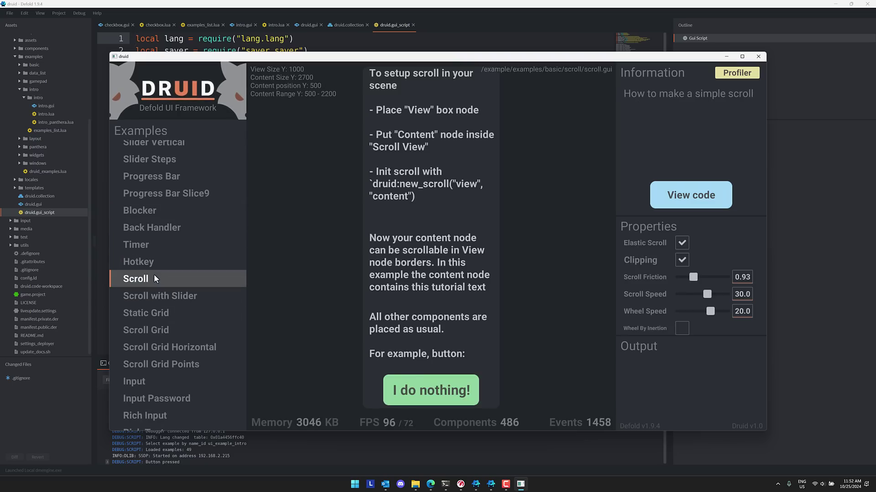
click(176, 297)
Step: View the Scroll Grid, Static Grid and Scroll Grid Horizontal examples
scroll(176, 297, down, 3)
click(160, 247)
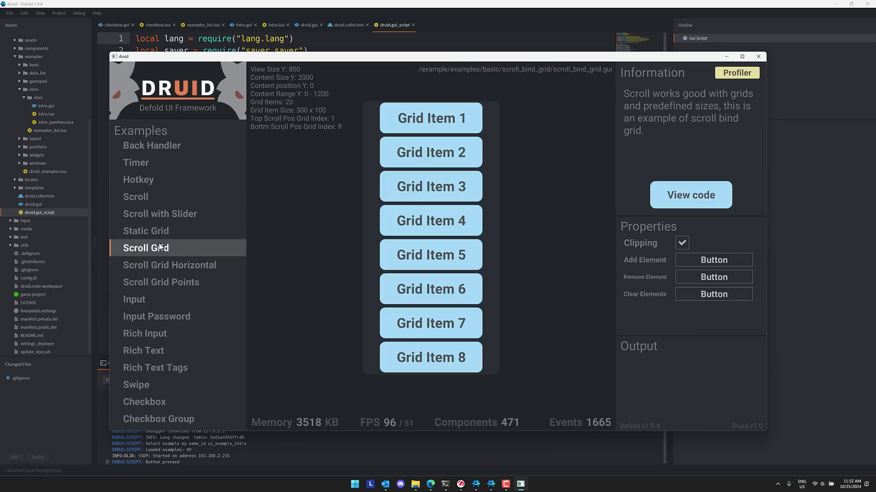
click(151, 231)
click(160, 250)
click(164, 265)
scroll(220, 269, down, 2)
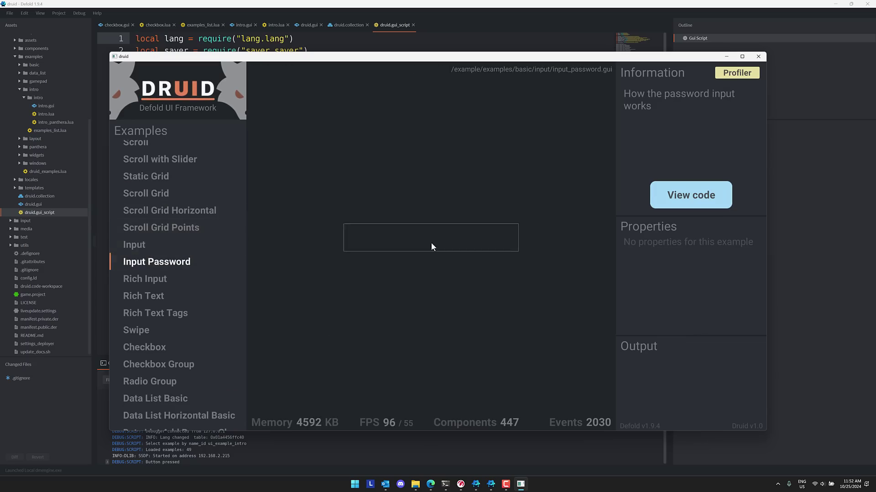
Step: Activate the second field in the Input example, then view Rich Text and Rich Text Tags
click(134, 245)
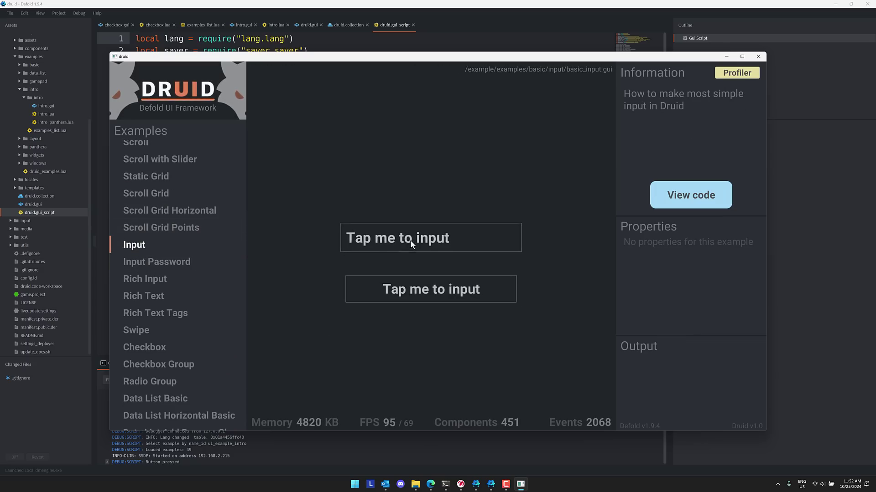
click(424, 297)
scroll(154, 303, down, 2)
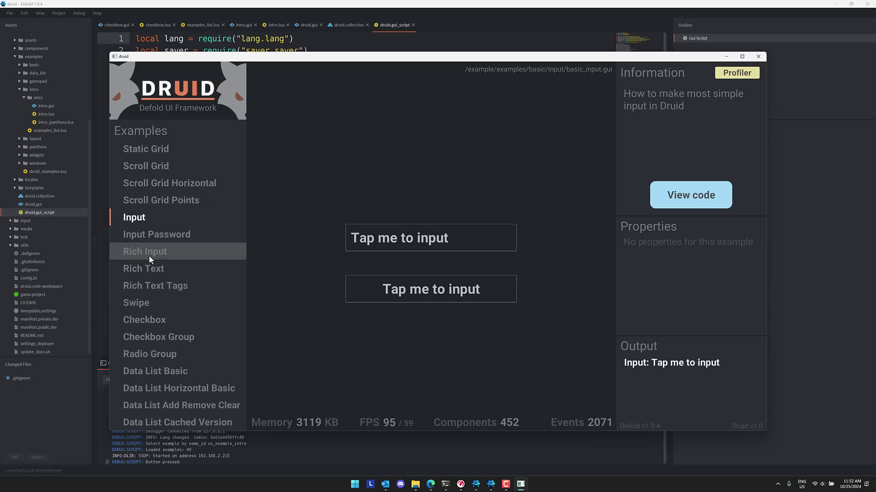
scroll(171, 274, down, 1)
click(171, 273)
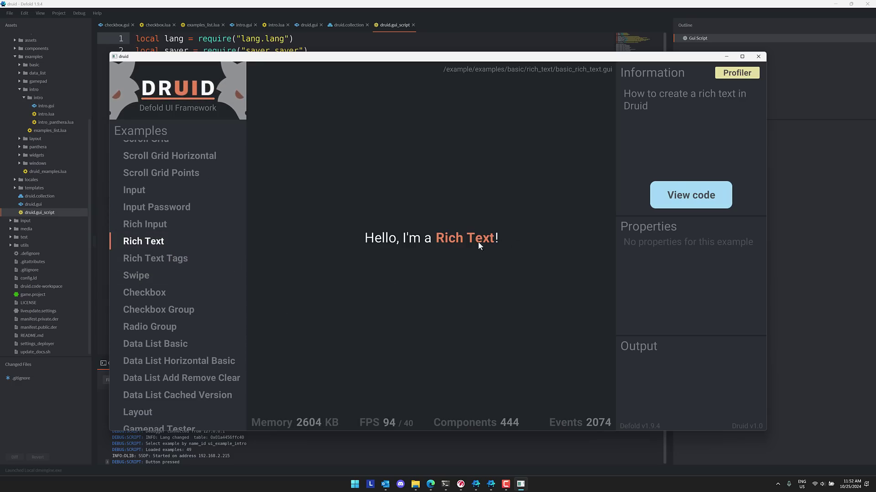
click(132, 259)
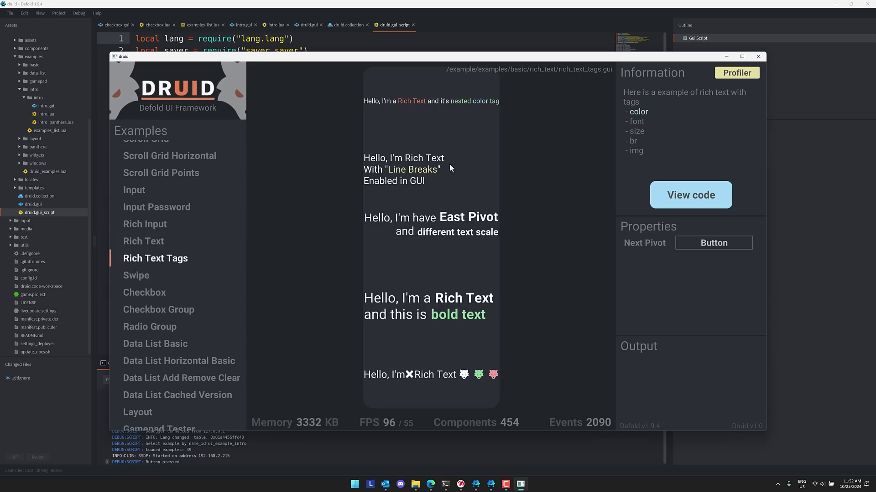
Step: View Checkbox, Checkbox Group, Radio Group and the Data List Horizontal Basic, Add Remove Clear, Cached examples
scroll(189, 253, down, 3)
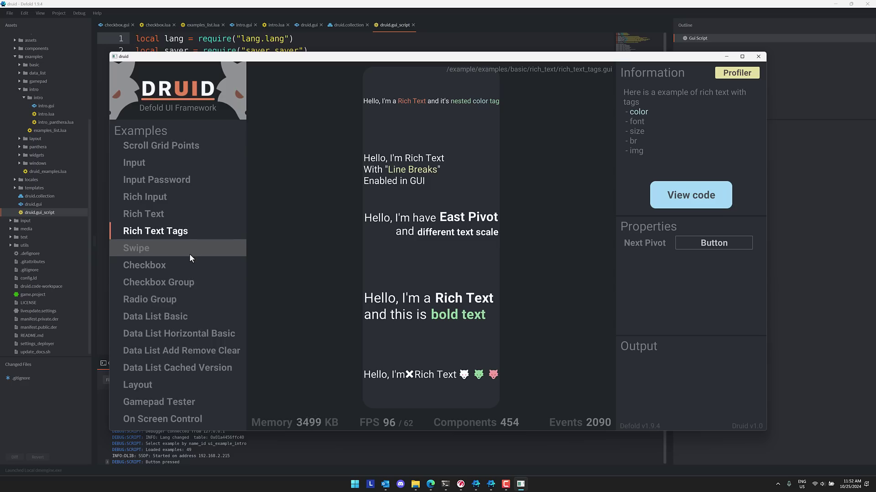
click(166, 234)
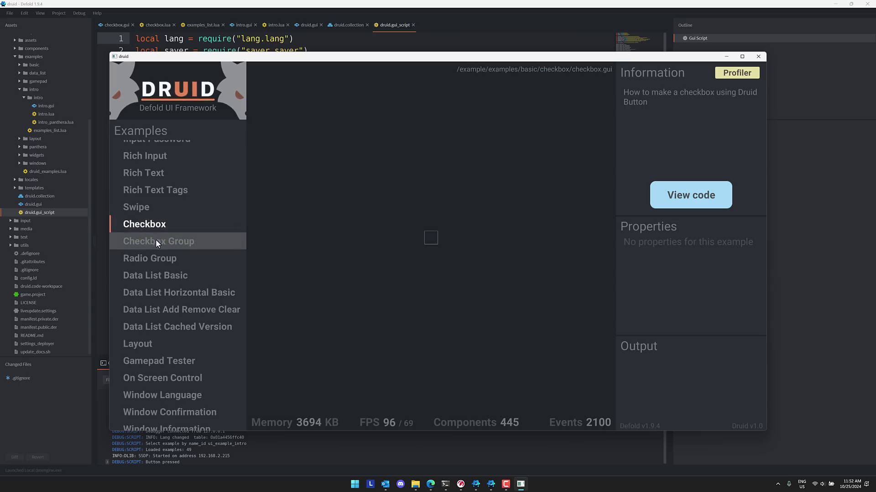
click(155, 240)
click(159, 256)
click(165, 291)
click(166, 310)
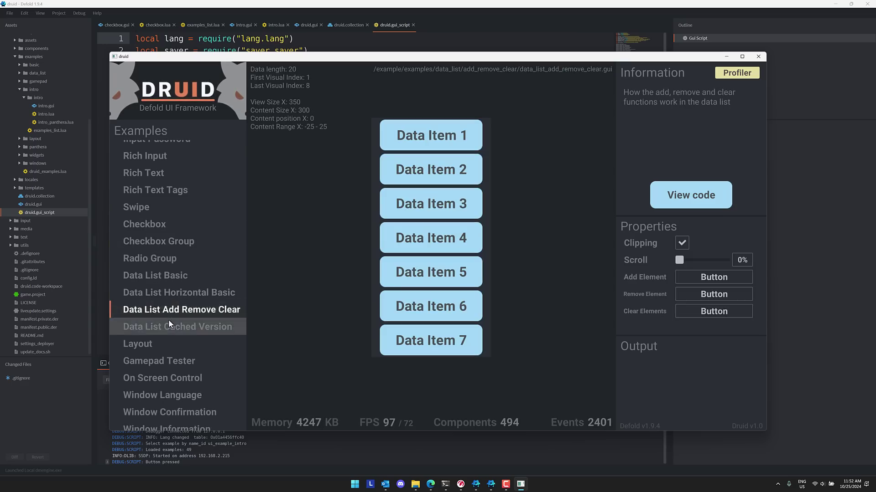
click(168, 321)
Step: View On Screen Control, ending on the Gamepad Tester example
scroll(166, 314, down, 2)
click(167, 319)
click(165, 337)
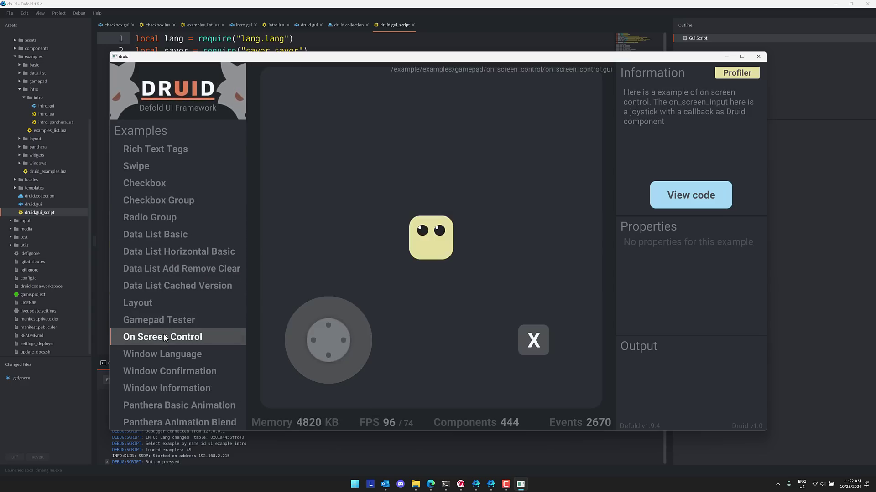
click(163, 319)
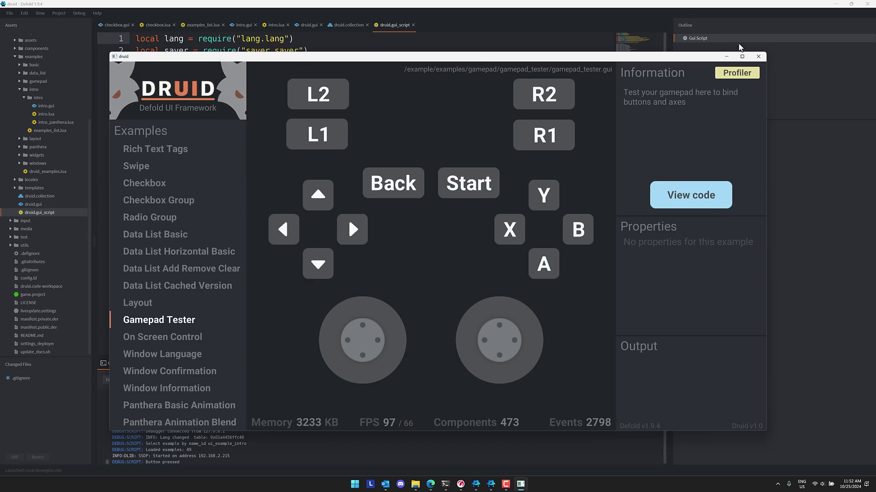
Step: Close the Druid game with Alt+F4, scroll through druid.gui_script, and expand the basic examples folder
key(alt+F4)
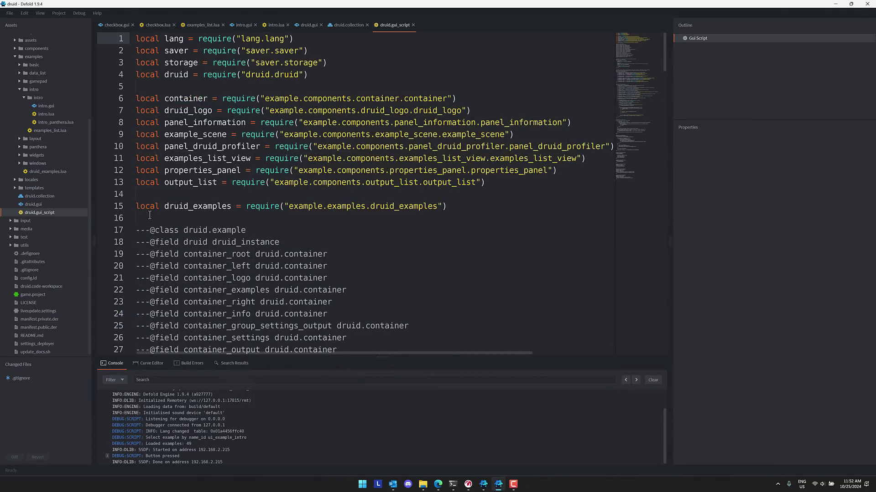
click(285, 203)
scroll(285, 199, down, 5)
scroll(285, 199, down, 20)
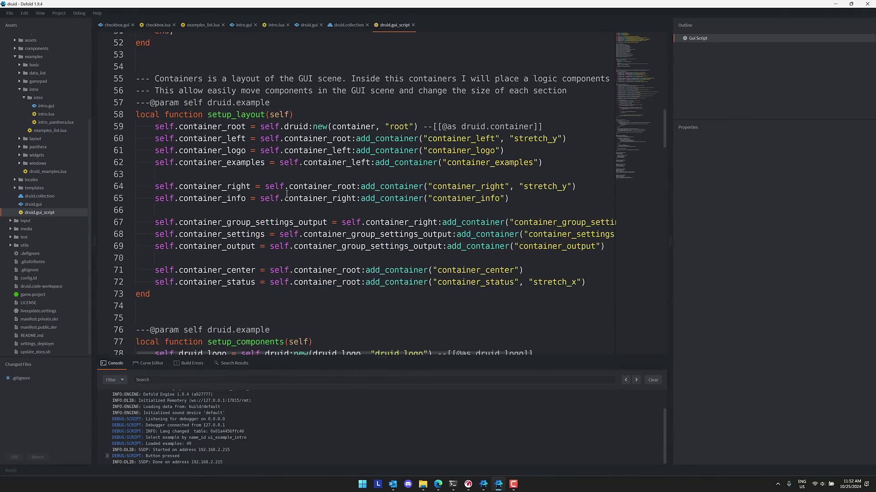
scroll(286, 194, down, 20)
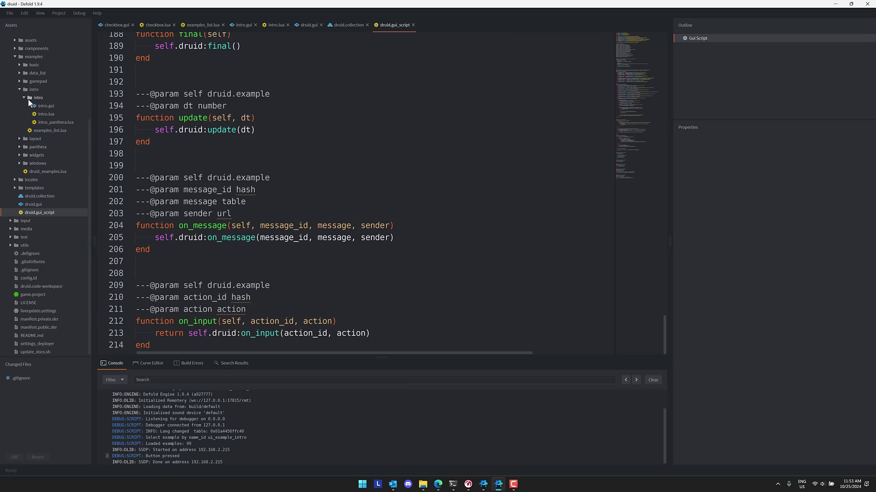
click(19, 65)
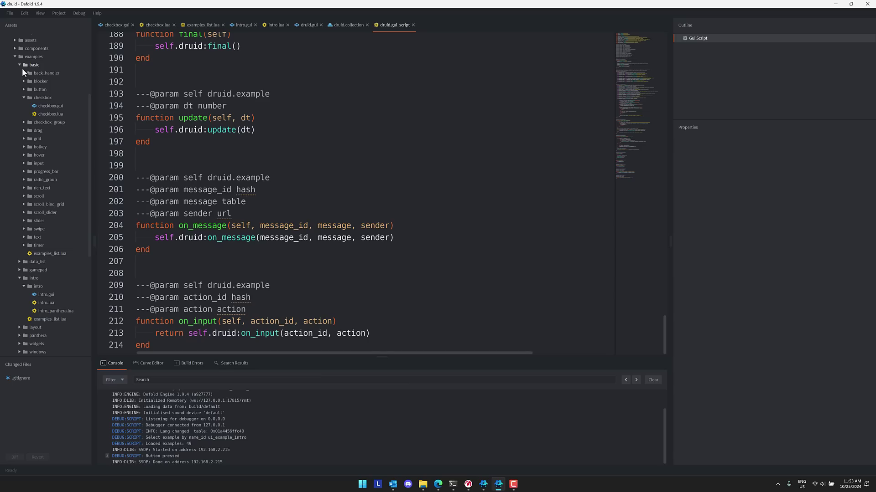
Step: Open checkbox.gui in the GUI editor and centre the checkbox icon in view
double_click(45, 105)
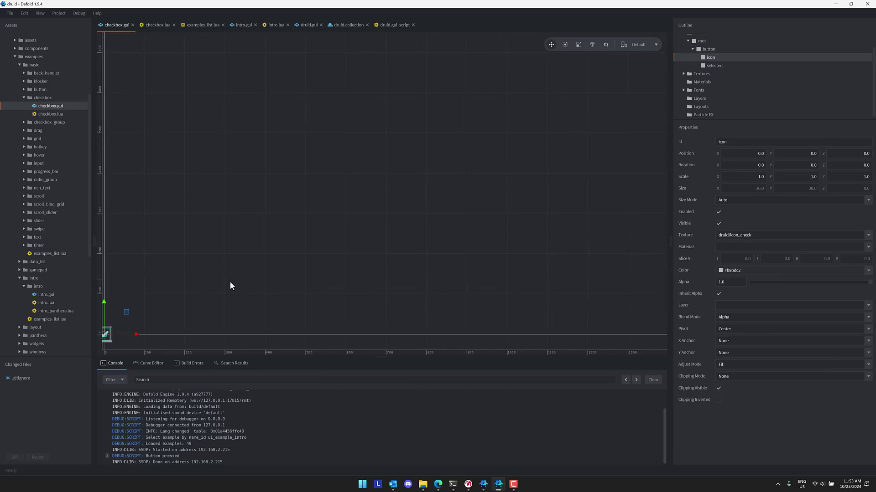
middle_drag(229, 288, 385, 228)
scroll(343, 235, up, 2)
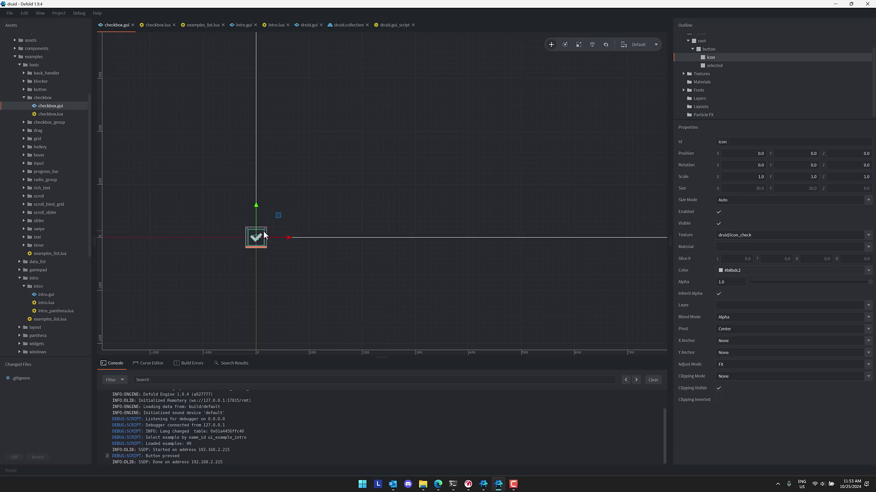
Step: Read through checkbox.lua, highlighting the component.create line and line 13 along the way
double_click(44, 113)
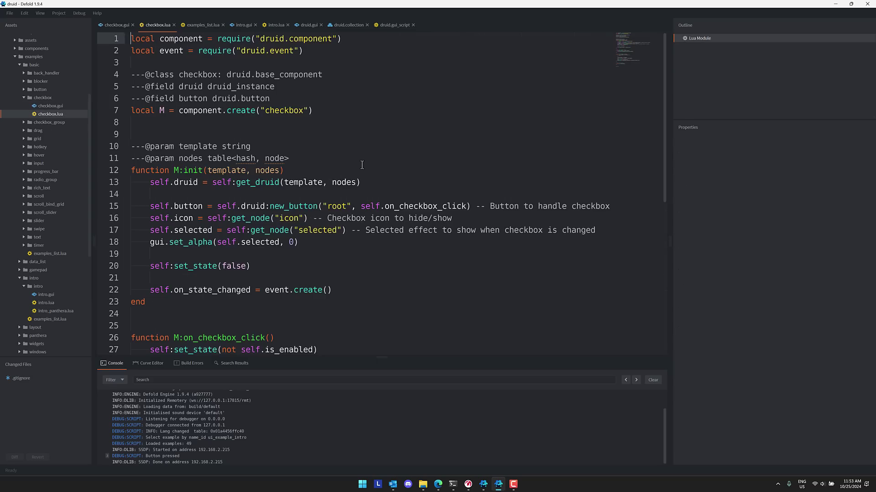
drag(314, 110, 151, 109)
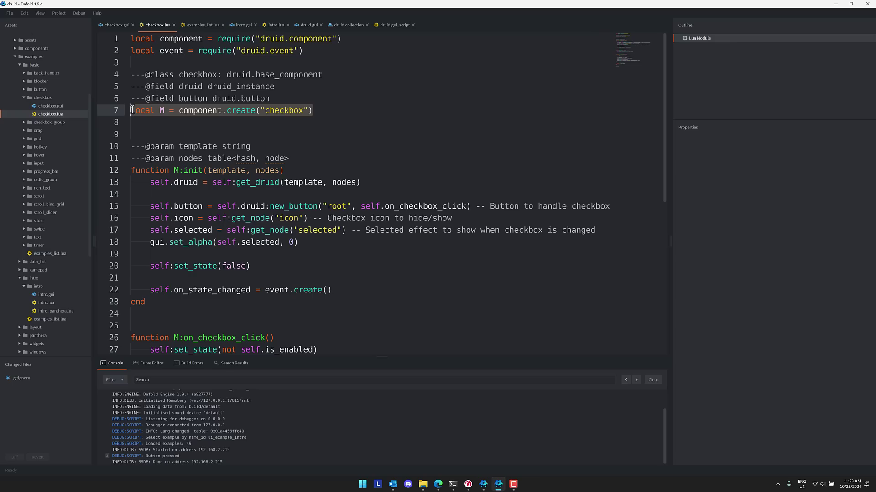
click(375, 126)
scroll(370, 155, down, 1)
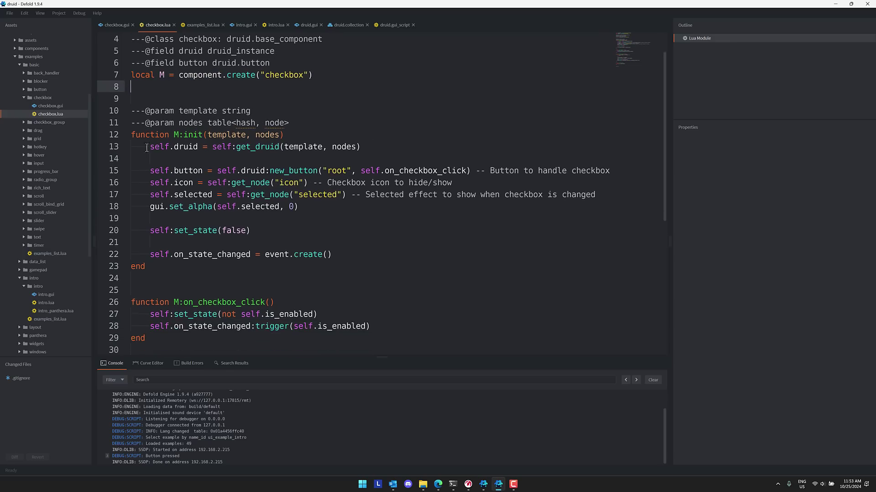
drag(144, 148, 363, 148)
click(365, 148)
scroll(231, 167, down, 1)
scroll(223, 187, down, 1)
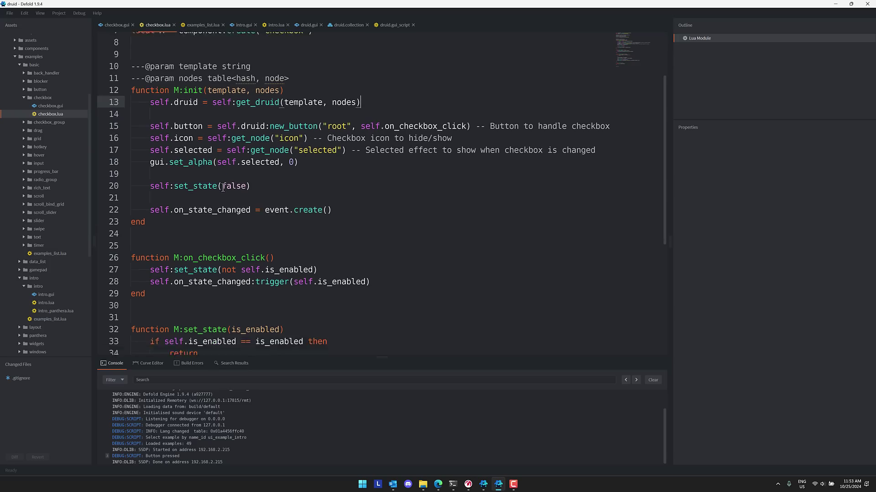
scroll(223, 187, down, 4)
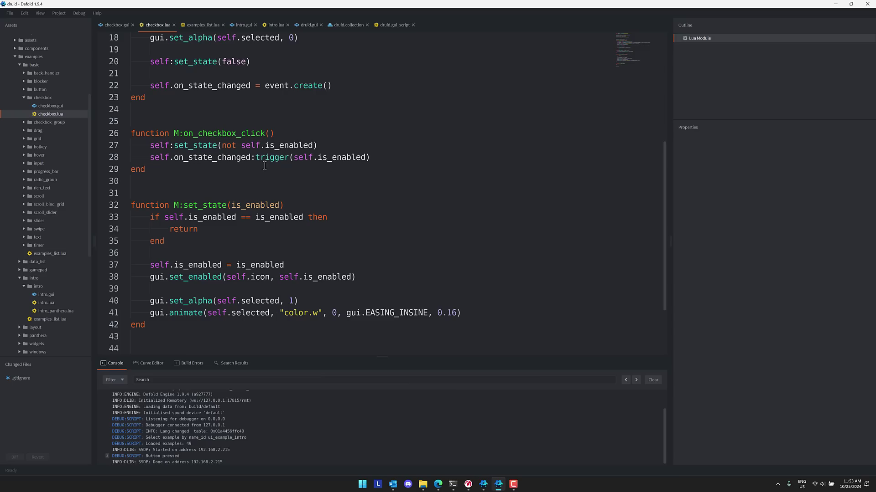
scroll(260, 170, down, 1)
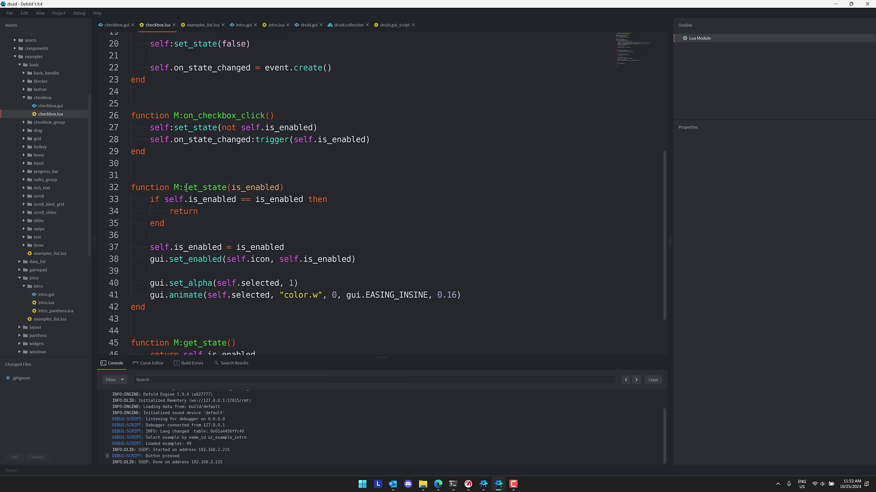
scroll(177, 192, down, 3)
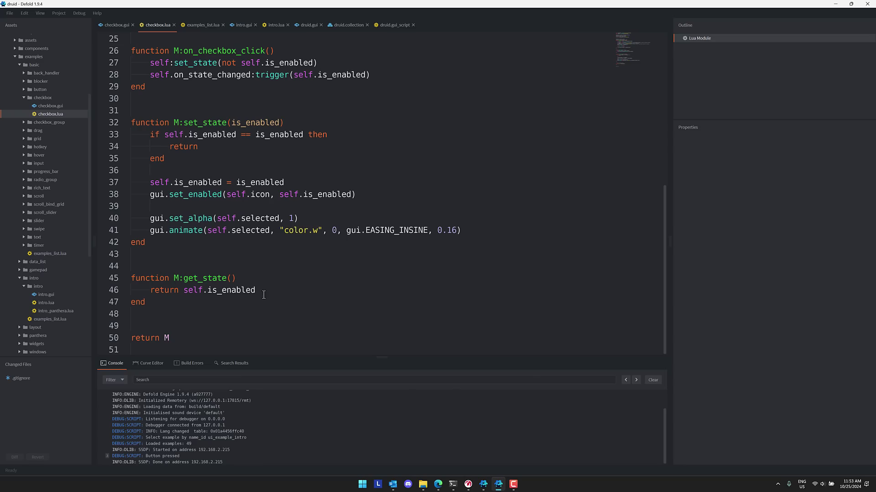
scroll(168, 228, up, 10)
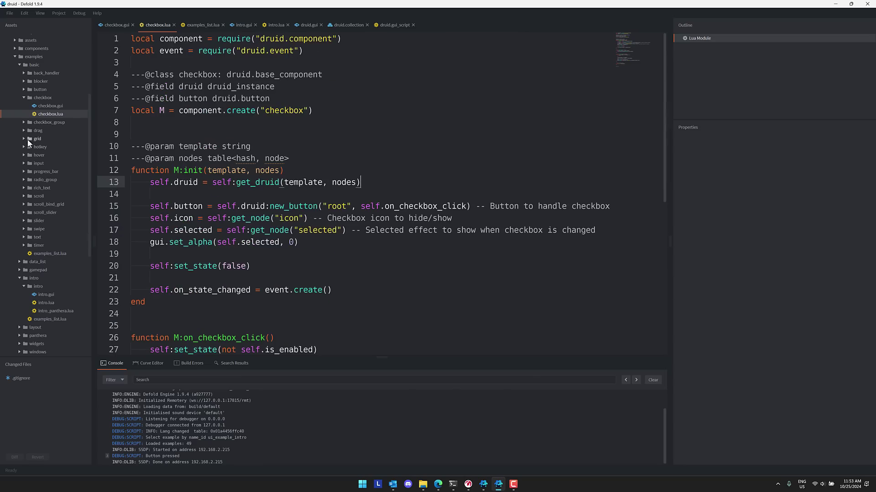
Step: Open basic_button.gui and basic_button.lua, highlighting the button's press callback
click(24, 90)
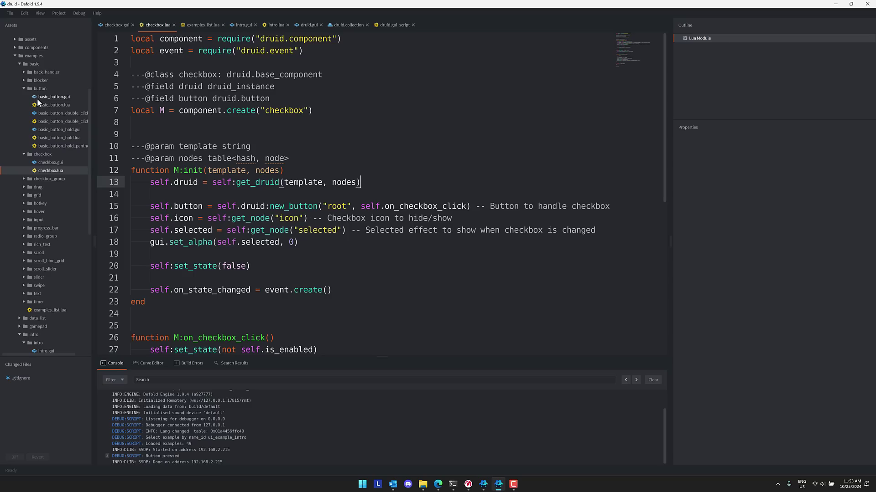
double_click(40, 96)
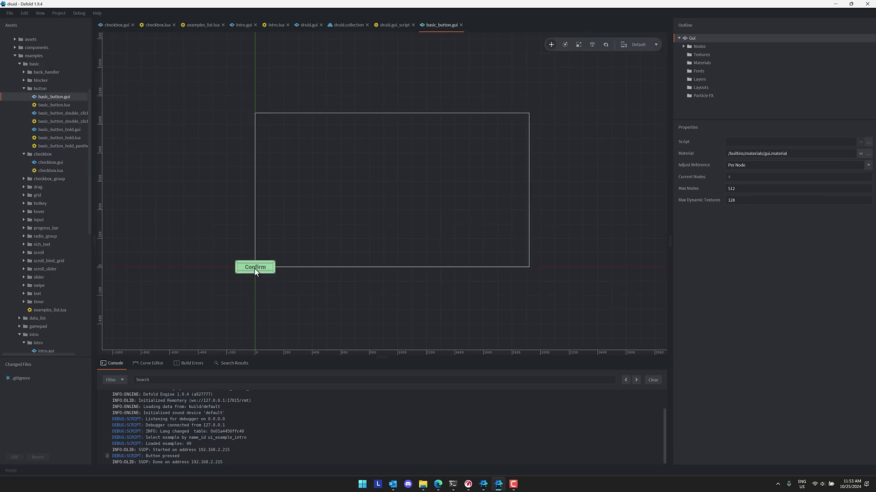
double_click(65, 108)
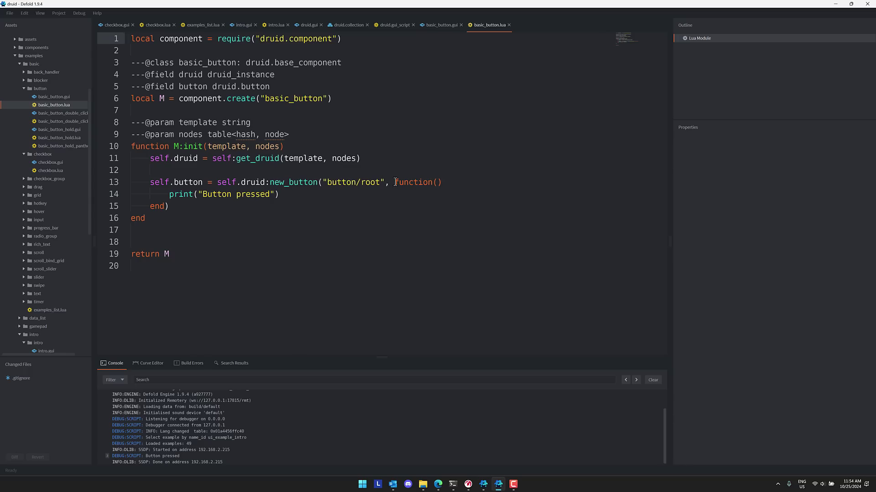
drag(394, 182, 363, 211)
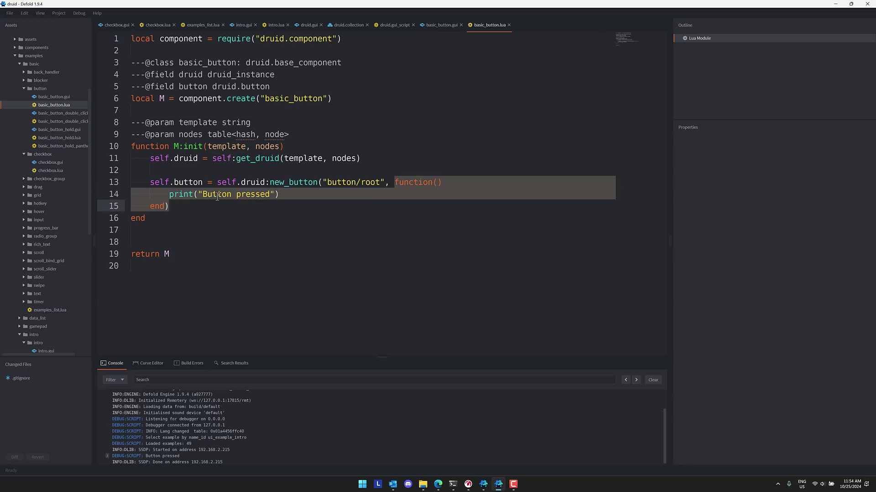
Step: Open basic_button_hold.lua and highlight its on_hold_callback subscription block
double_click(51, 138)
scroll(274, 229, down, 2)
scroll(274, 230, down, 7)
scroll(274, 223, up, 1)
scroll(274, 223, up, 3)
drag(149, 202, 170, 260)
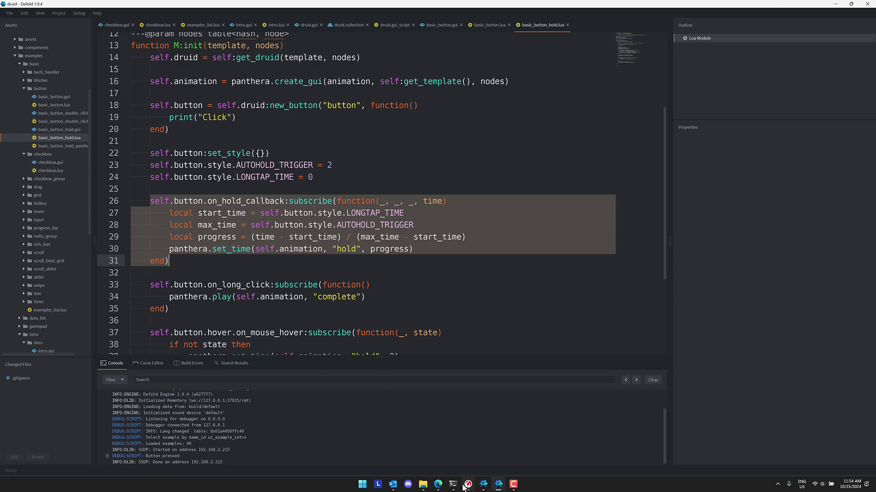
Step: Bring up Edge, scroll defold.com back to the top, and switch to the Insality/druid GitHub tab
click(438, 485)
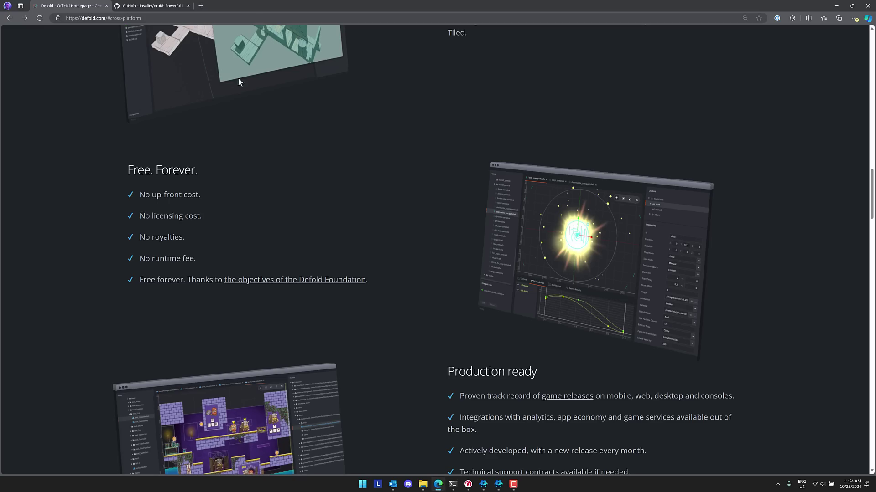
click(83, 17)
click(101, 18)
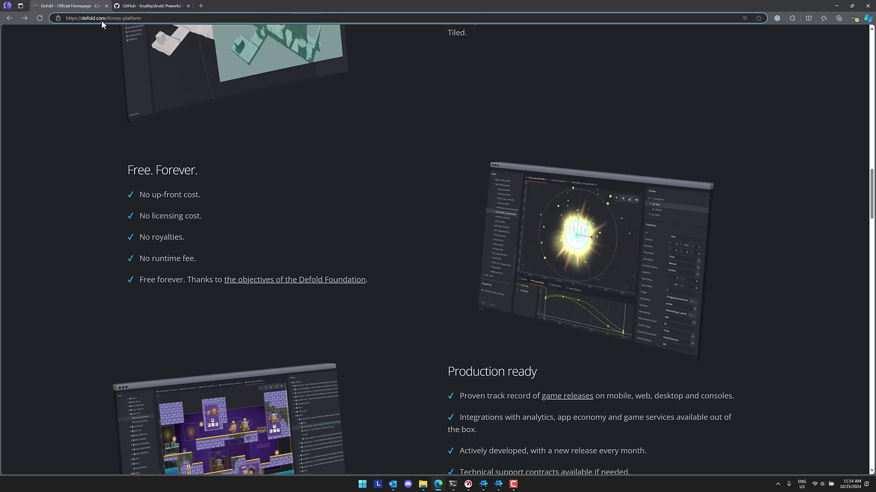
scroll(412, 234, up, 20)
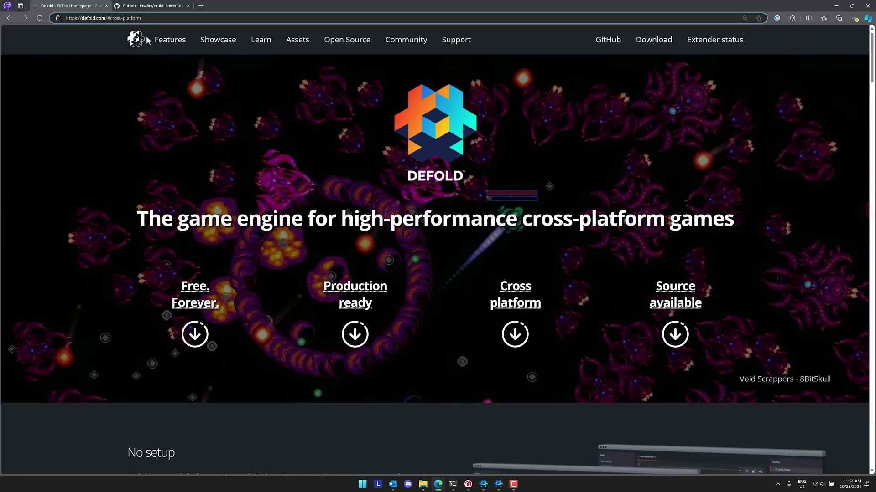
click(156, 7)
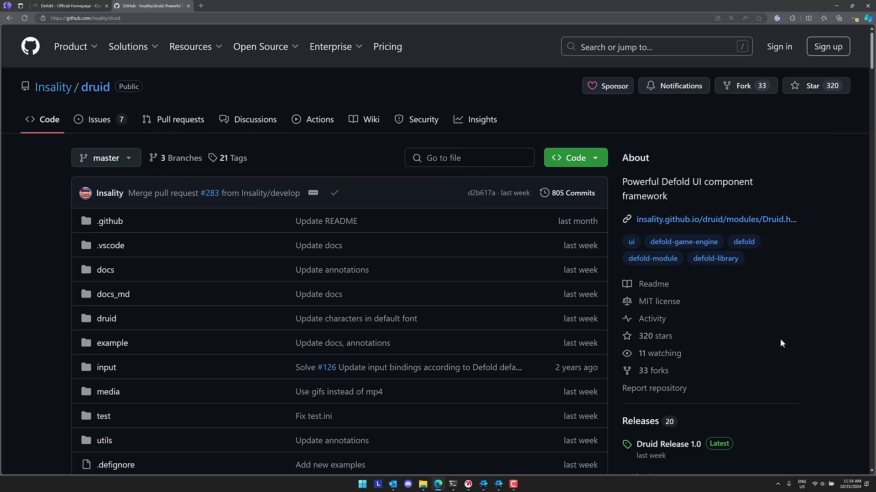
Step: Scroll the druid README down to its Example and Setup sections, highlighting the framework description on the way
scroll(781, 343, down, 10)
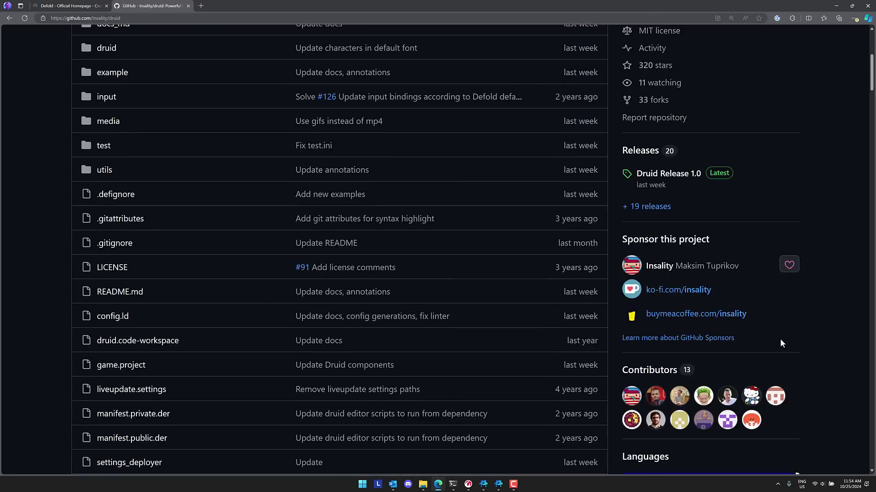
scroll(781, 344, down, 5)
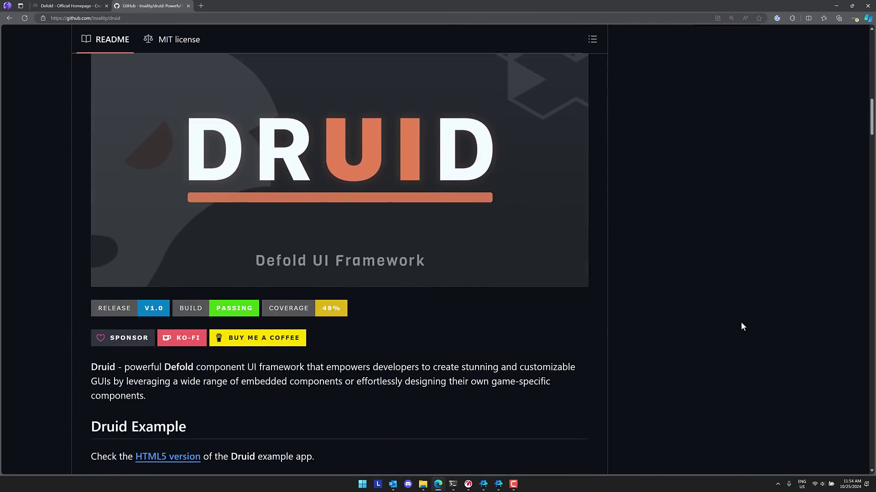
scroll(741, 326, down, 5)
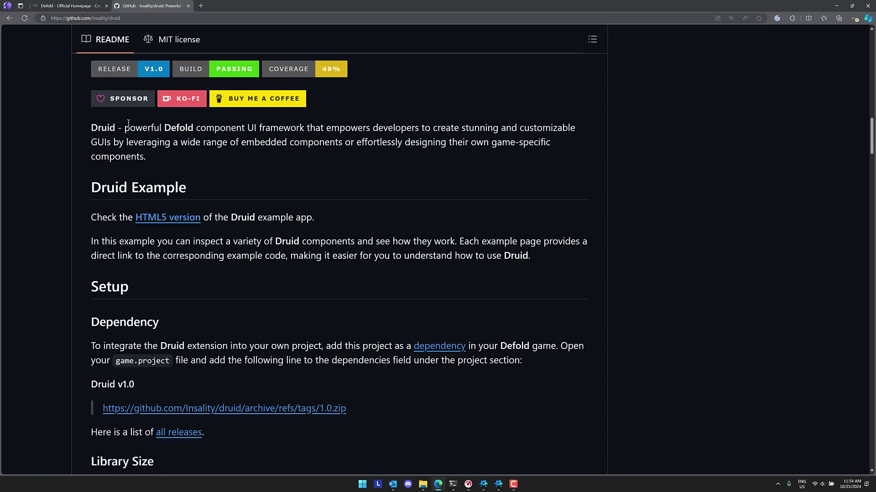
drag(136, 127, 551, 152)
click(550, 152)
scroll(381, 188, down, 2)
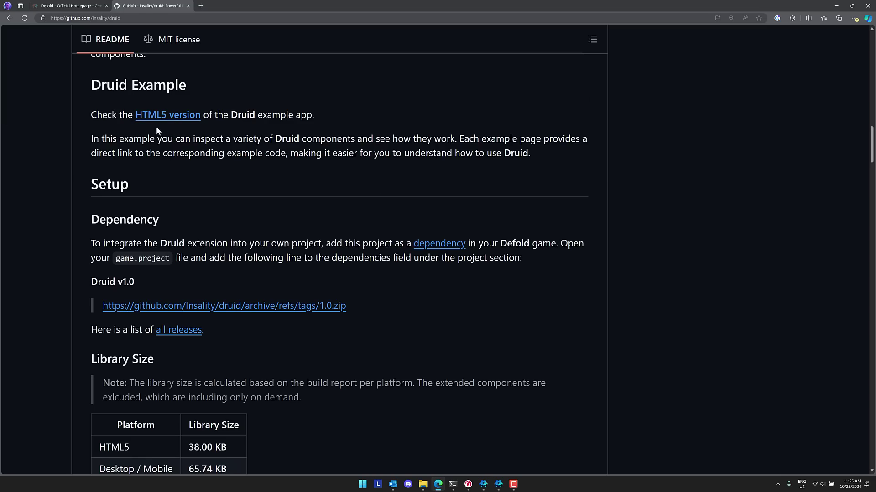
Step: Bring the Basic usage Lua example into view and highlight its require line and on_button_callback function
scroll(264, 223, down, 2)
scroll(265, 226, down, 12)
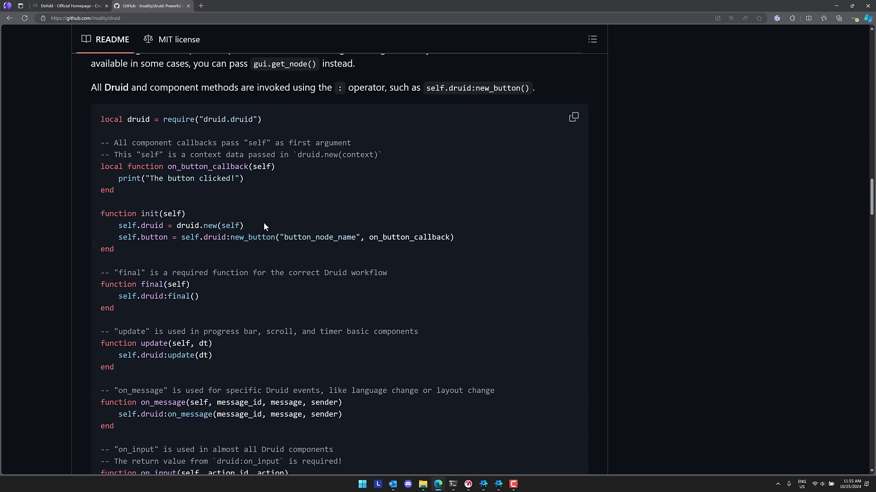
scroll(243, 149, up, 4)
scroll(144, 149, down, 4)
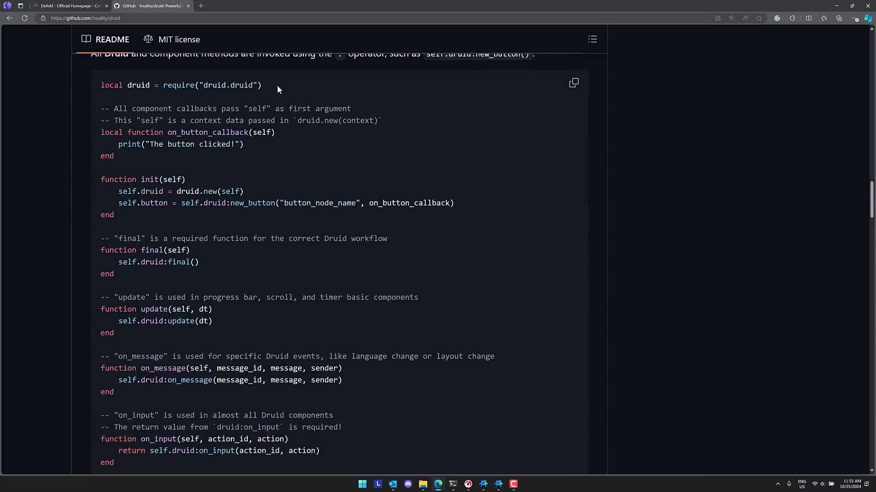
drag(277, 85, 102, 84)
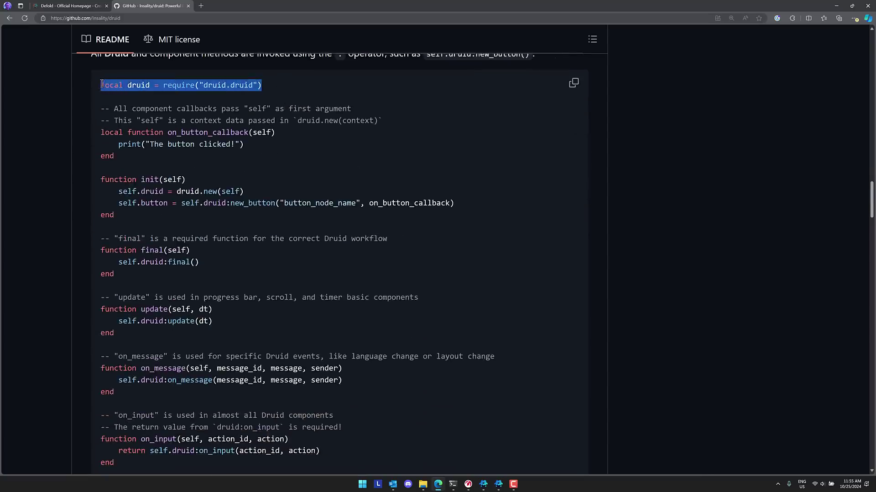
click(235, 158)
drag(204, 153, 100, 132)
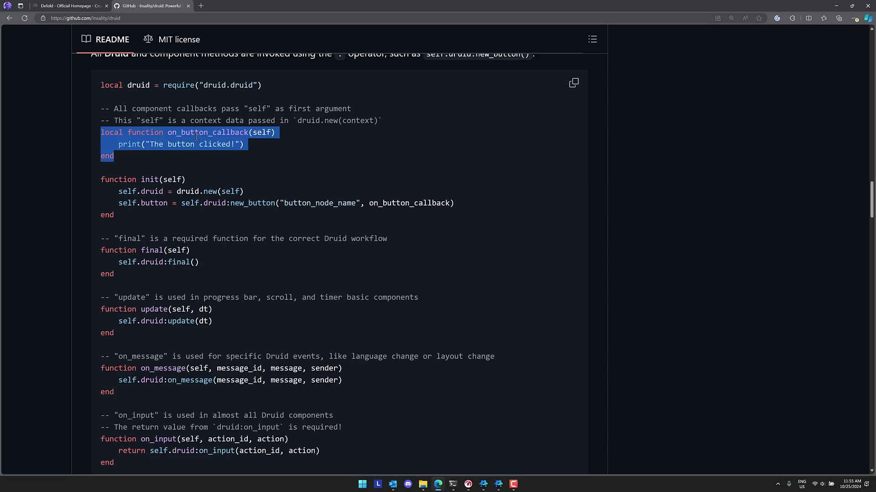
Step: Highlight the init function and its on_button_callback argument, then scroll down to API Documentation
scroll(260, 179, down, 2)
click(161, 139)
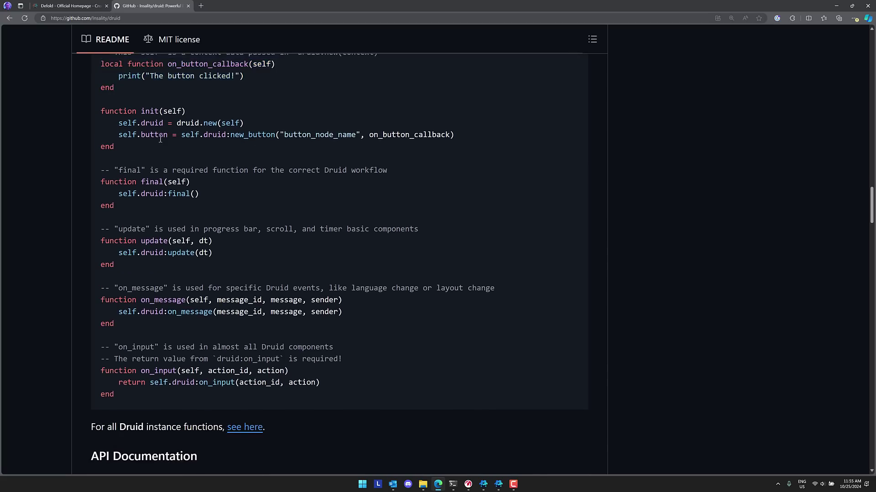
drag(115, 148, 97, 113)
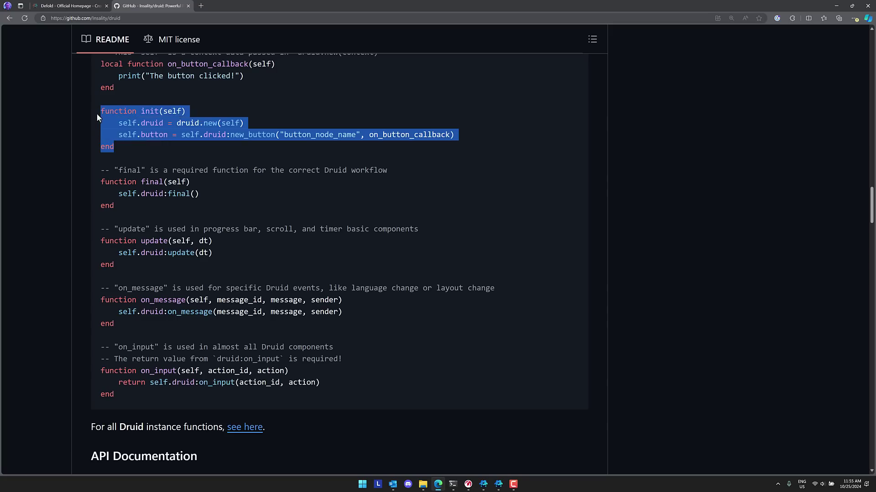
click(187, 134)
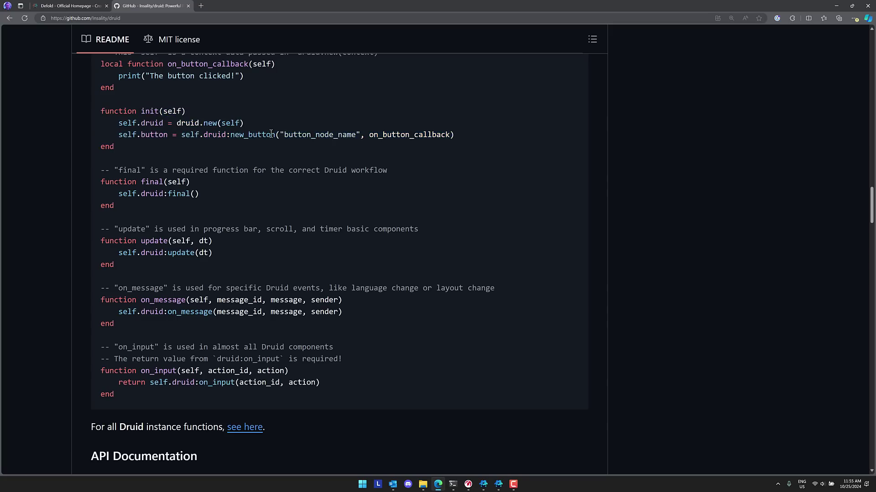
double_click(408, 134)
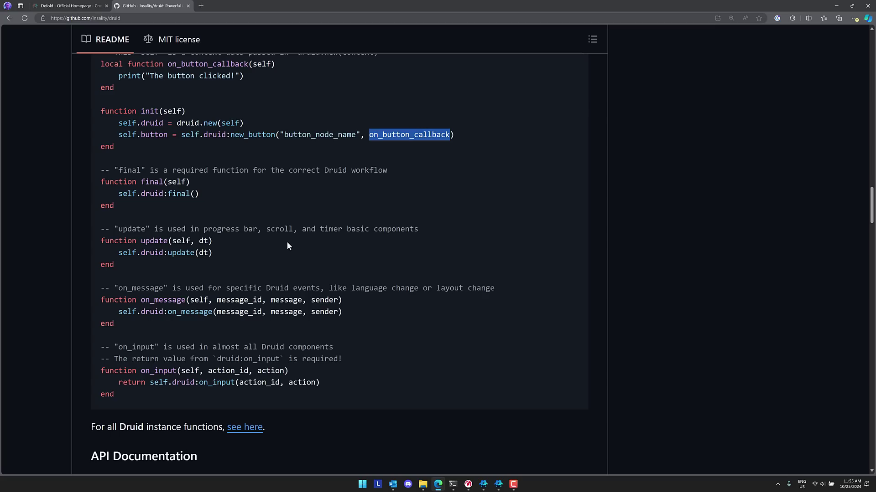
scroll(310, 265, down, 7)
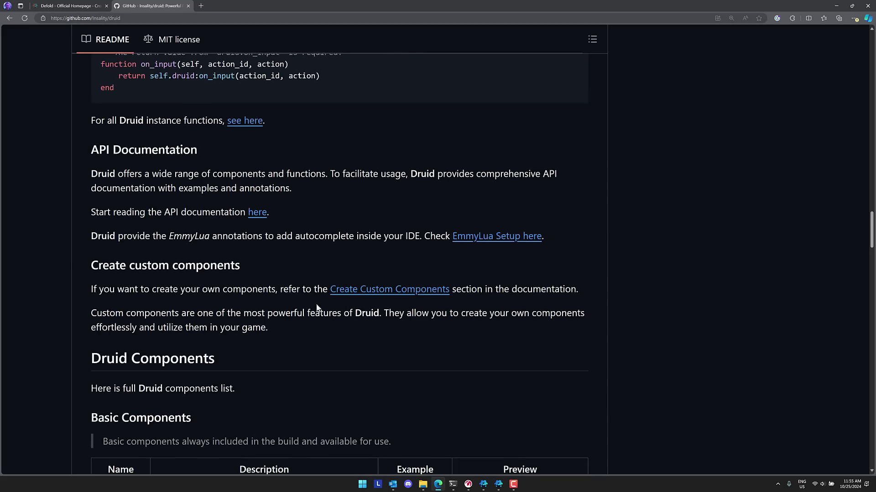
Step: Open the DruidInstance functions documentation in a new tab, skim it, then close it to return to the README
middle_click(241, 119)
click(233, 6)
scroll(326, 213, down, 7)
scroll(326, 211, down, 20)
scroll(324, 211, up, 20)
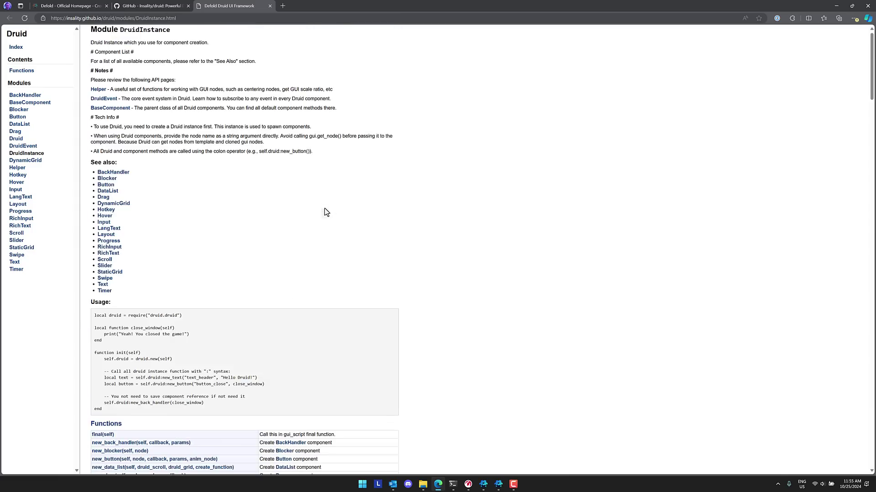
click(270, 6)
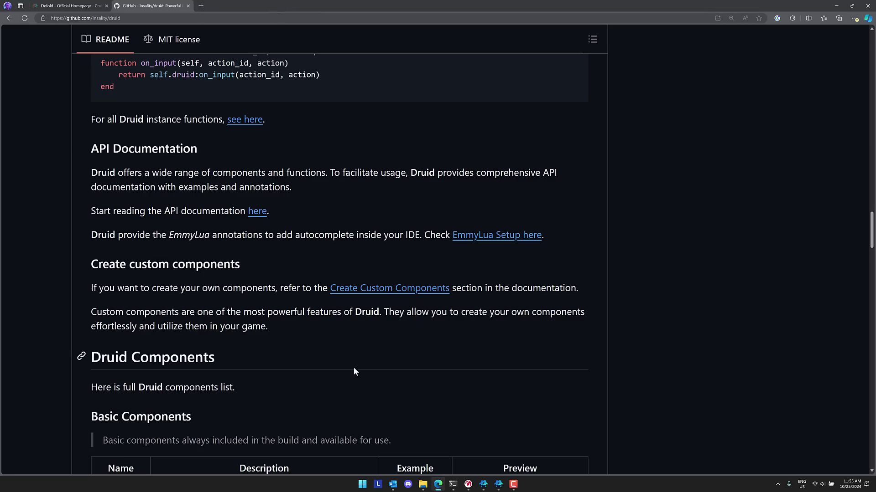
Step: Scroll through the README's component tables and open the HTML5 version of the Druid example app
scroll(354, 367, down, 6)
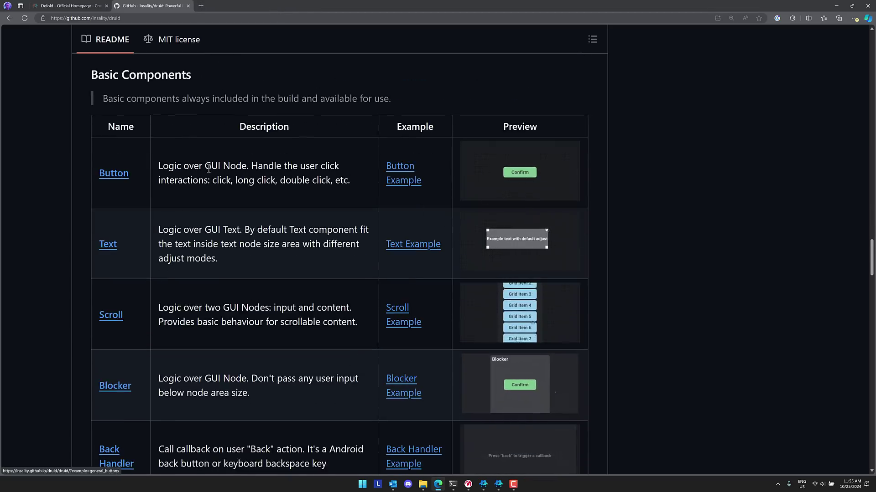
scroll(310, 205, down, 1)
scroll(365, 146, down, 1)
scroll(483, 169, down, 3)
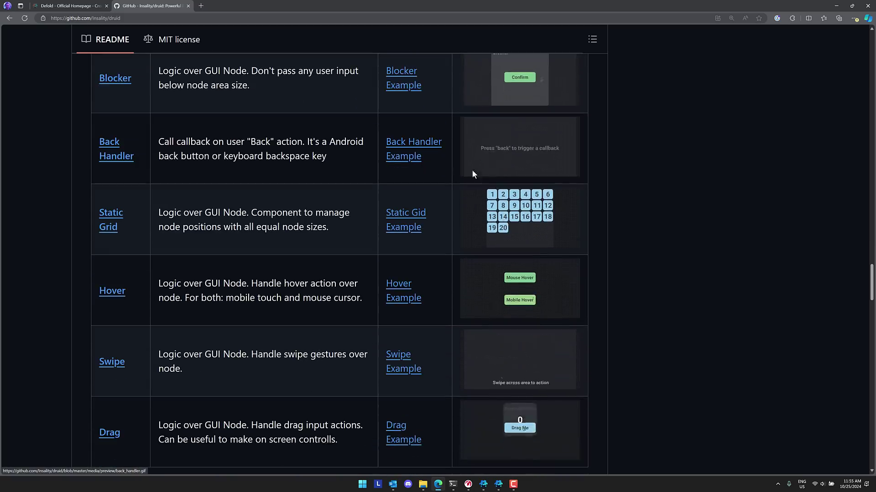
scroll(490, 169, down, 5)
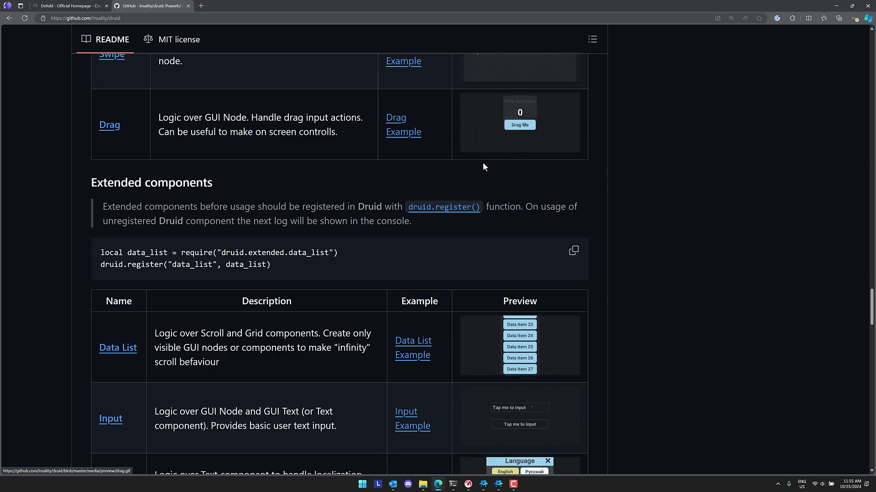
scroll(483, 167, down, 13)
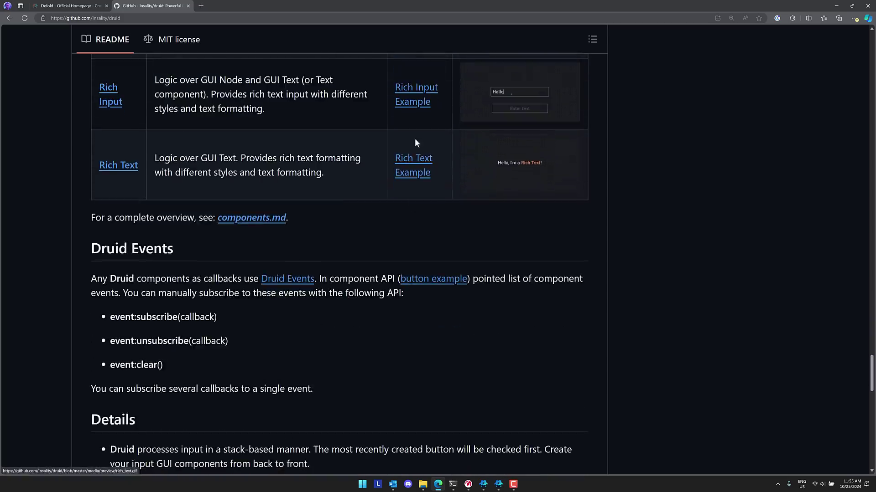
scroll(420, 174, up, 20)
scroll(420, 174, down, 8)
scroll(421, 174, down, 5)
click(178, 185)
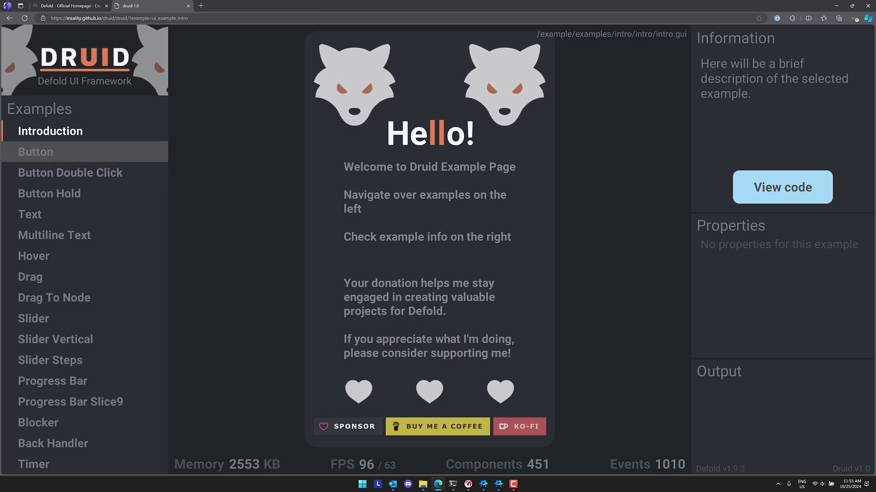
Step: Try the Drag, Drag To Node, Slider and Slider Steps examples, then open Multiline Text
click(28, 279)
click(42, 302)
click(54, 324)
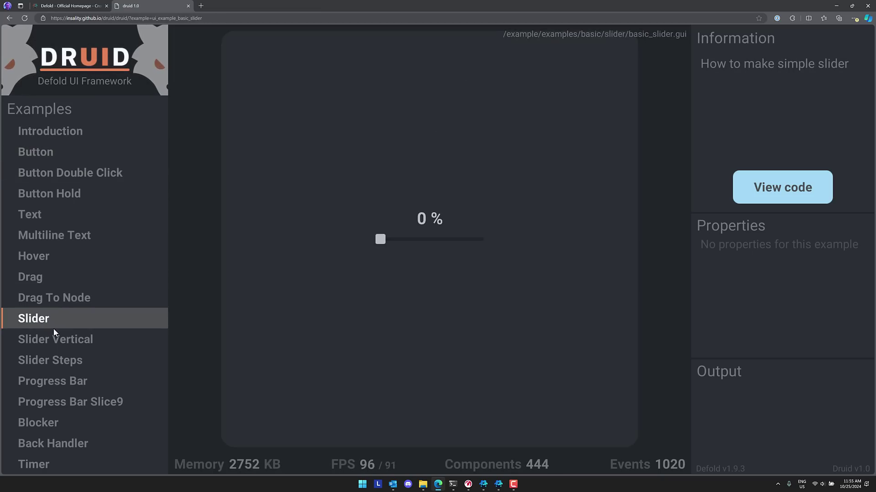
click(58, 358)
click(55, 275)
click(50, 235)
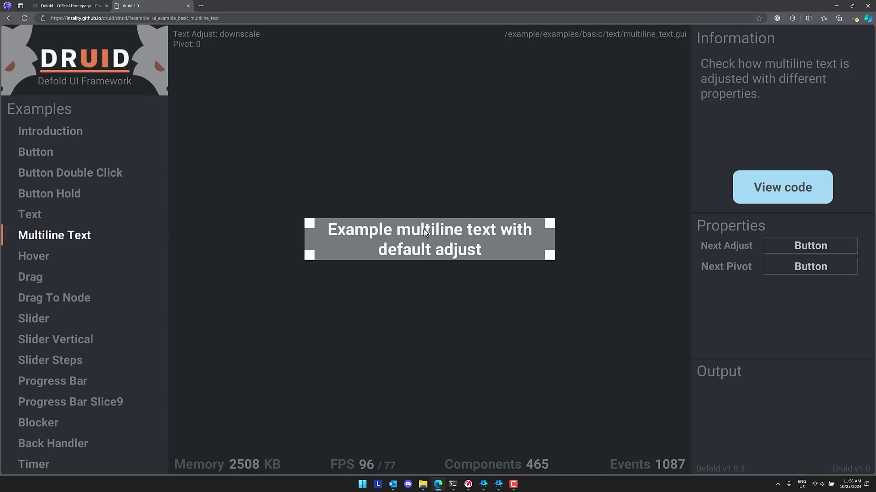
Step: View the Multiline Text example's source code on GitHub, then go back to the druid README
click(781, 188)
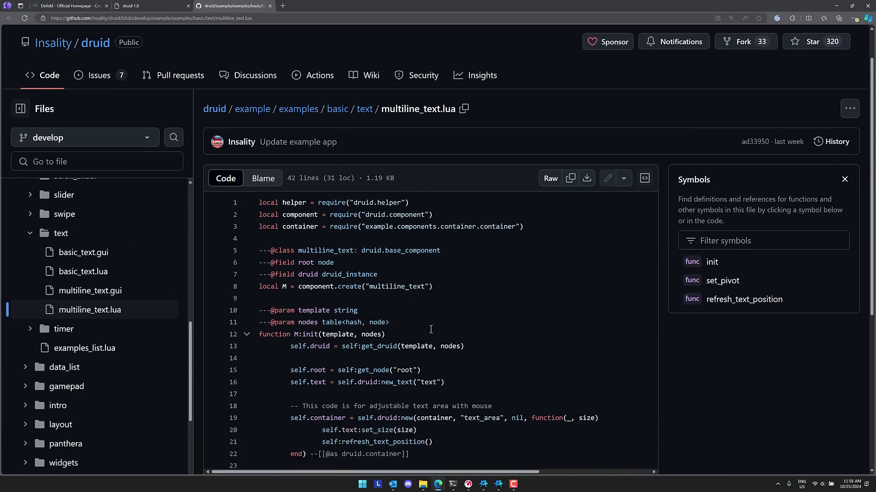
scroll(430, 329, down, 4)
scroll(430, 329, up, 7)
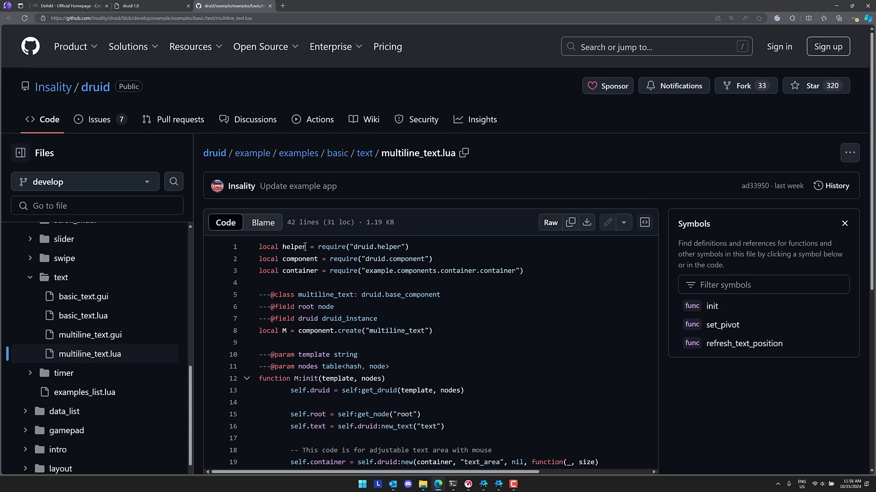
click(154, 6)
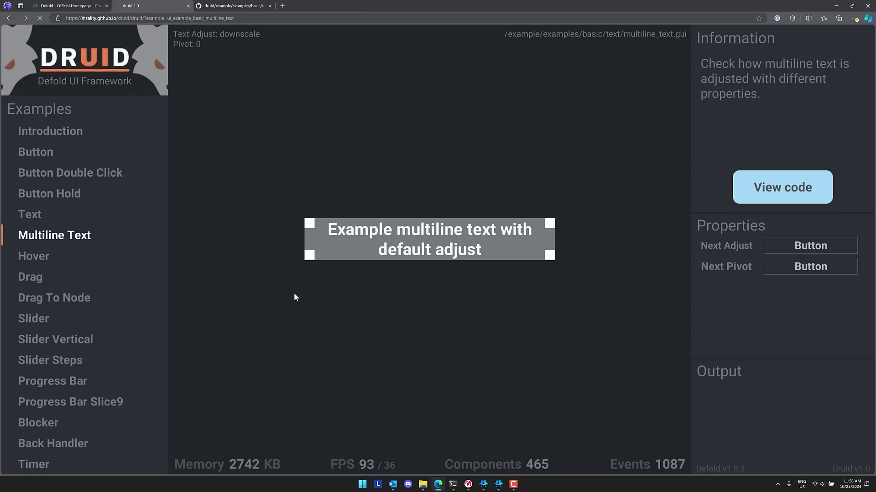
key(alt+Left)
Step: Skim the remaining druid README, ending on the file list with Druid Release 1.0 among 20 releases
scroll(404, 303, down, 15)
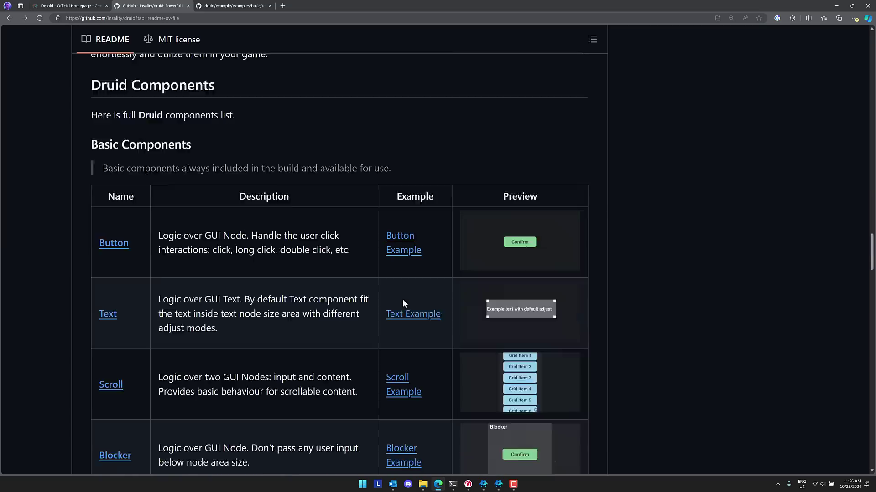
scroll(402, 299, down, 20)
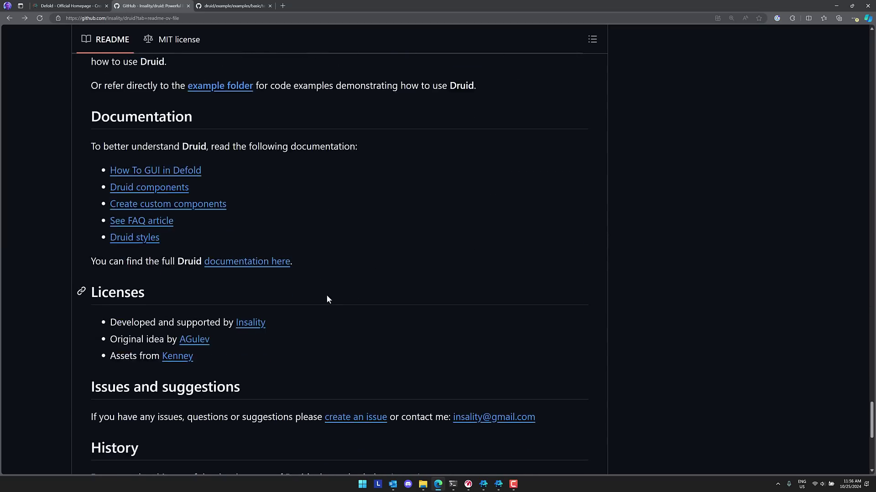
scroll(327, 299, down, 7)
scroll(329, 299, up, 20)
scroll(331, 299, up, 20)
scroll(563, 170, down, 2)
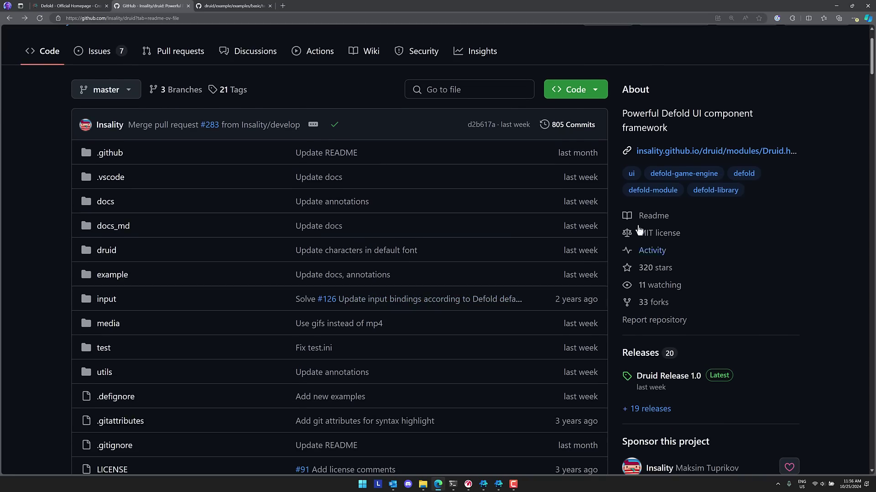
scroll(584, 273, down, 1)
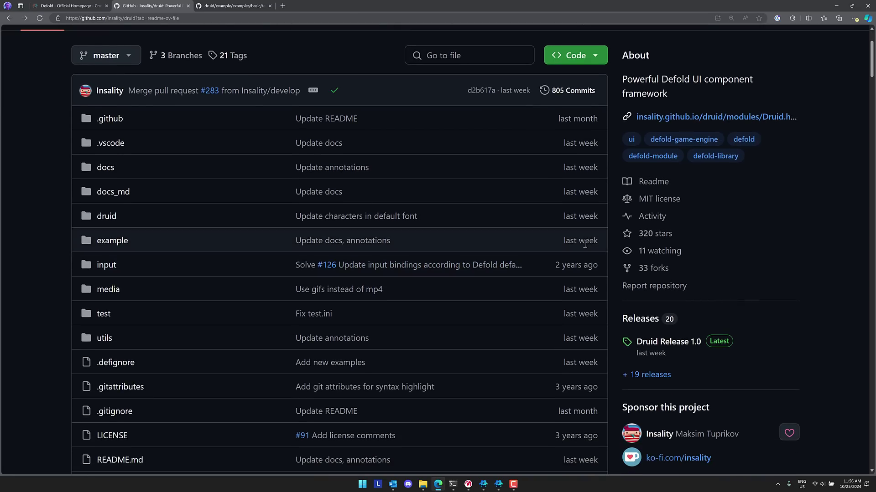
scroll(593, 281, down, 1)
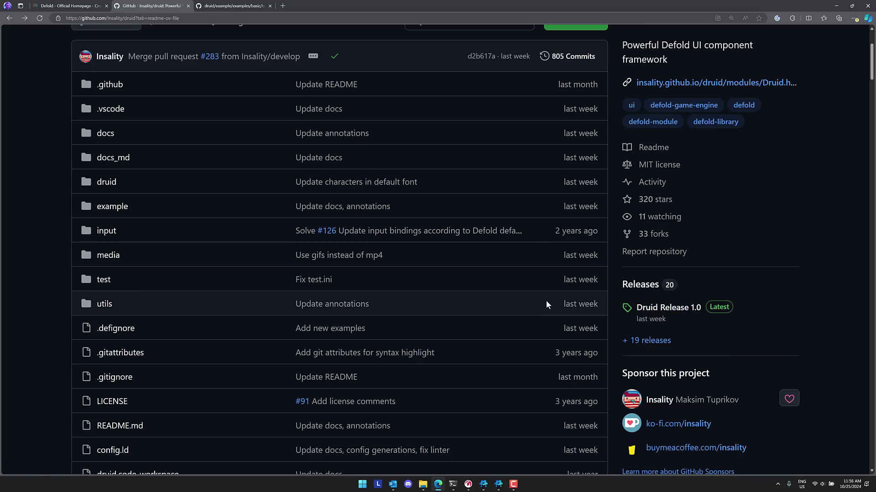
Step: Open the full releases list, browse page 2's oldest releases, and return to page 1
click(631, 345)
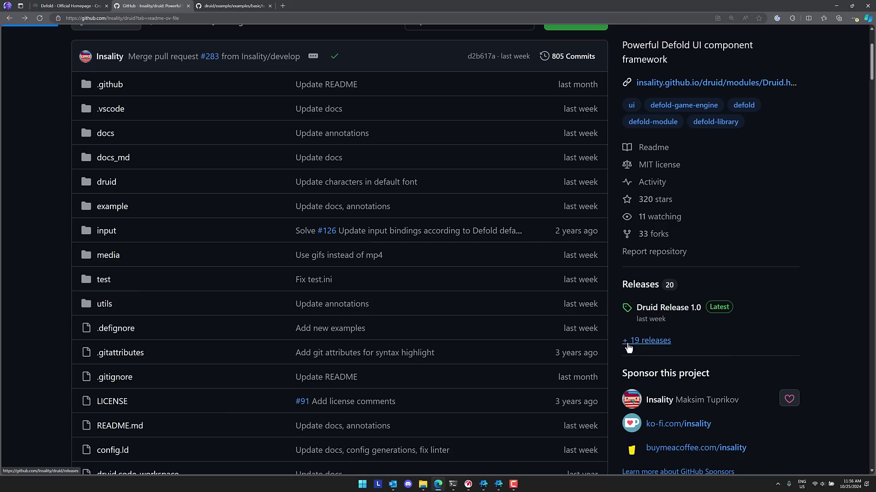
scroll(597, 271, down, 20)
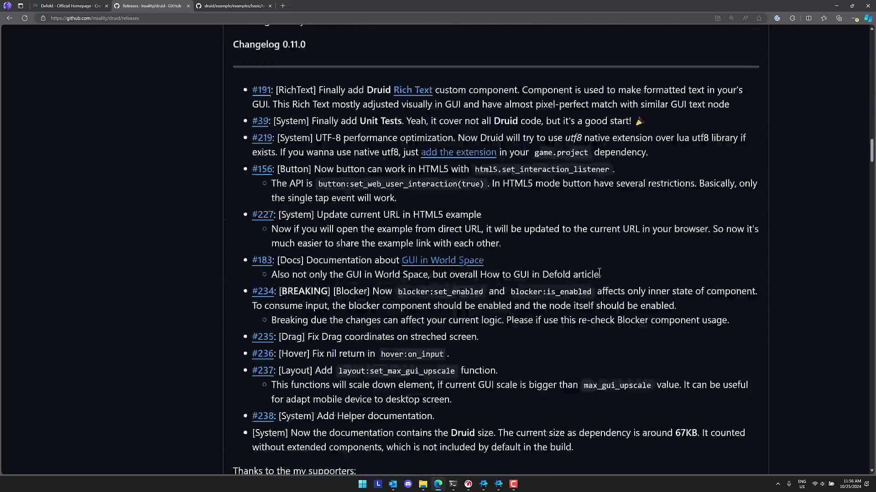
scroll(598, 275, down, 10)
scroll(597, 275, up, 5)
scroll(596, 276, down, 5)
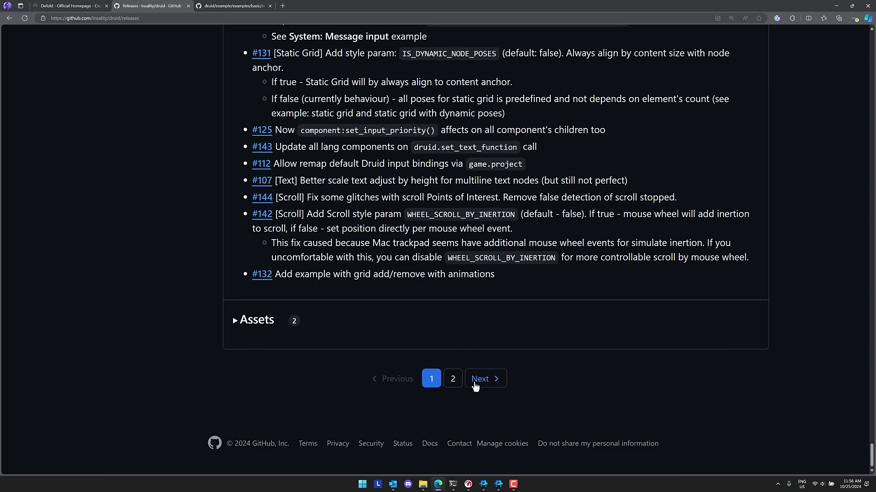
click(452, 379)
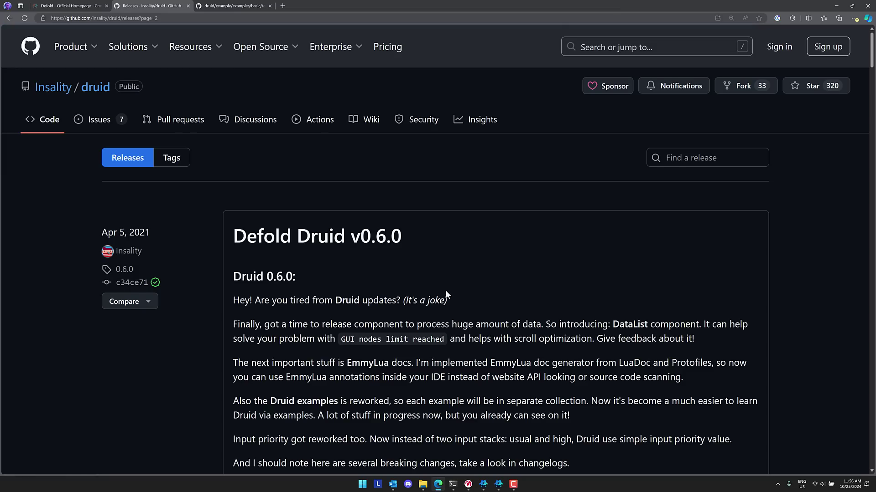
scroll(452, 297, down, 15)
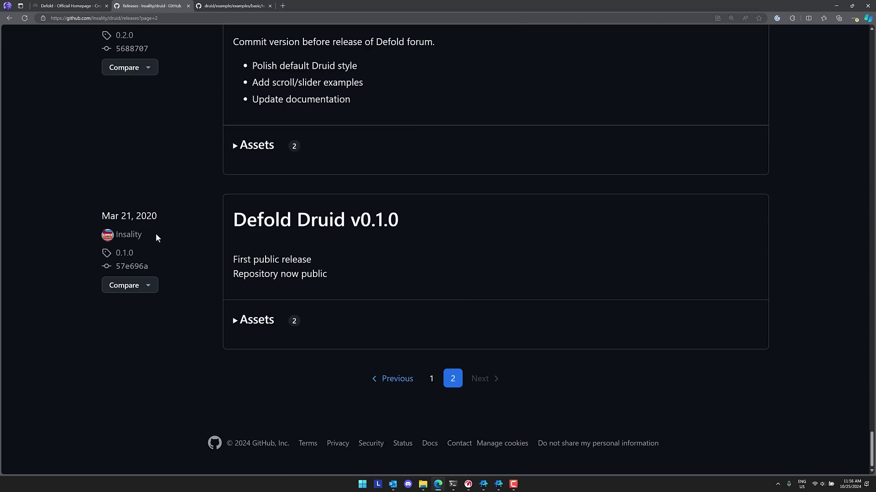
click(396, 381)
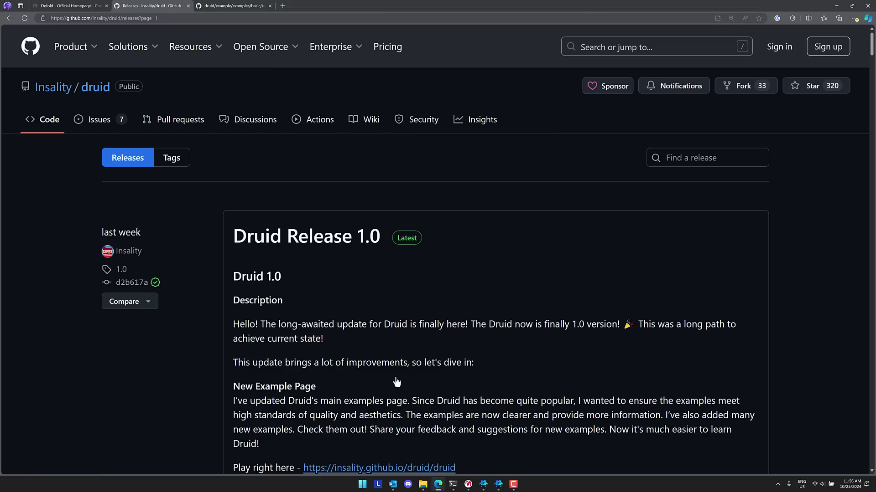
Step: Glance at the Defold homepage tab, then return to druid Releases and open the repository's main page
click(68, 6)
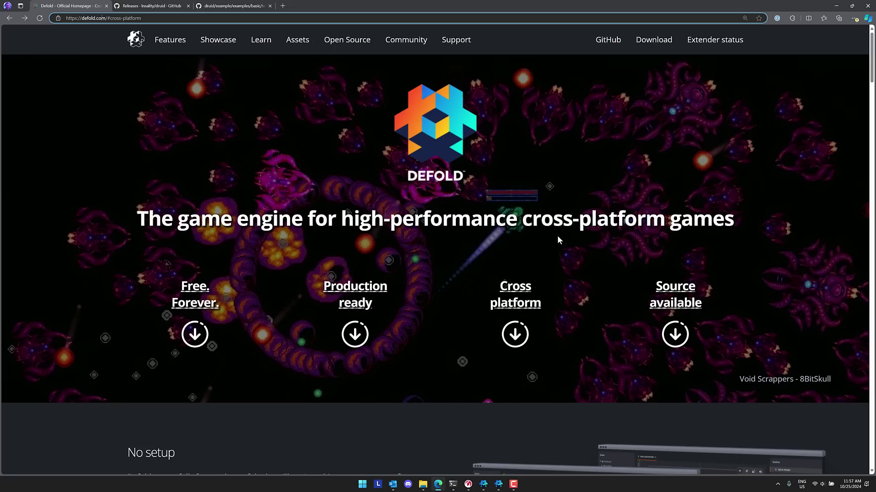
click(145, 6)
click(95, 87)
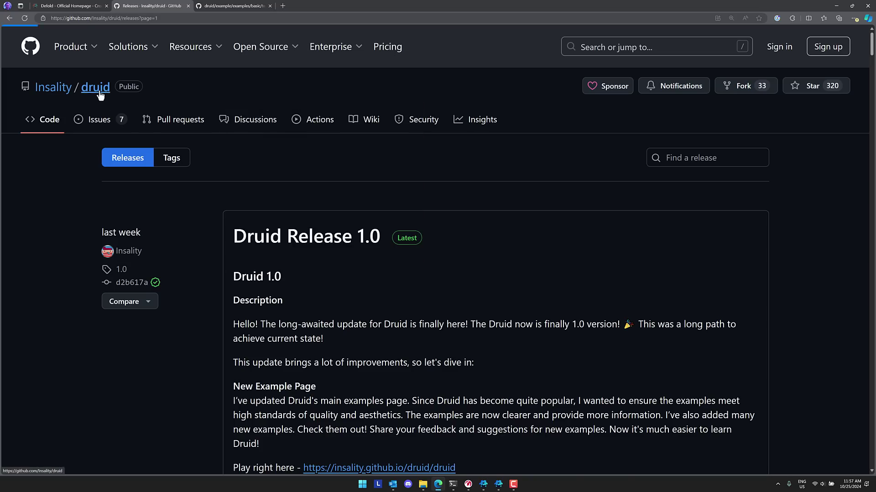